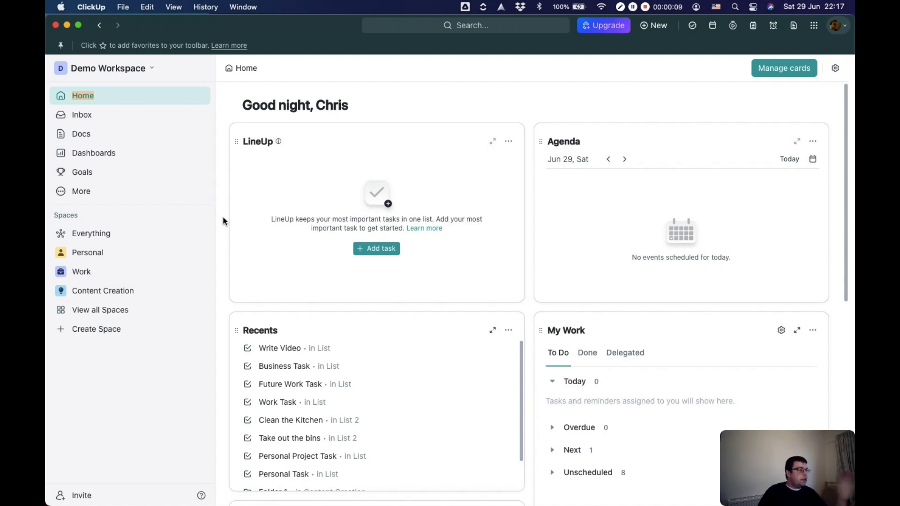
Step: In the Everything view, switch off 'Also group by List' so tasks group only by status
{"action": "left_click", "coordinate": [86, 237]}
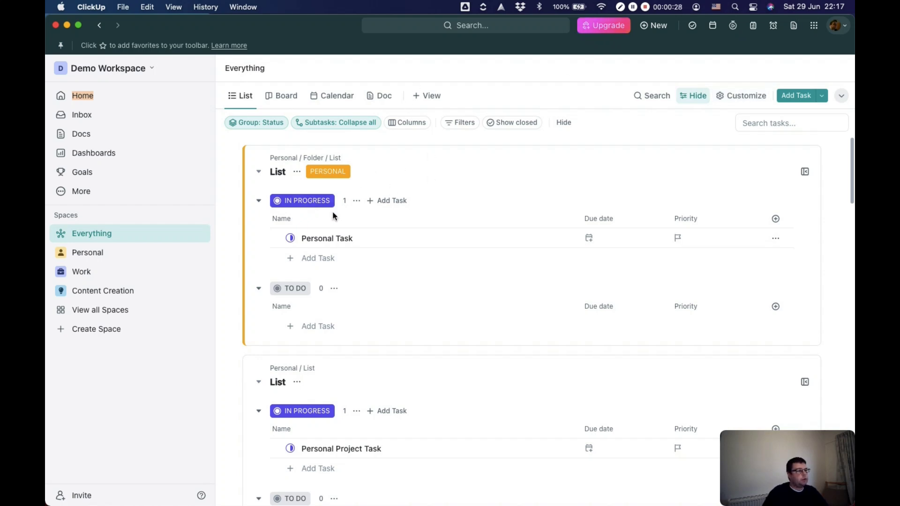
{"action": "scroll", "coordinate": [407, 287], "scroll_direction": "down", "scroll_amount": 2}
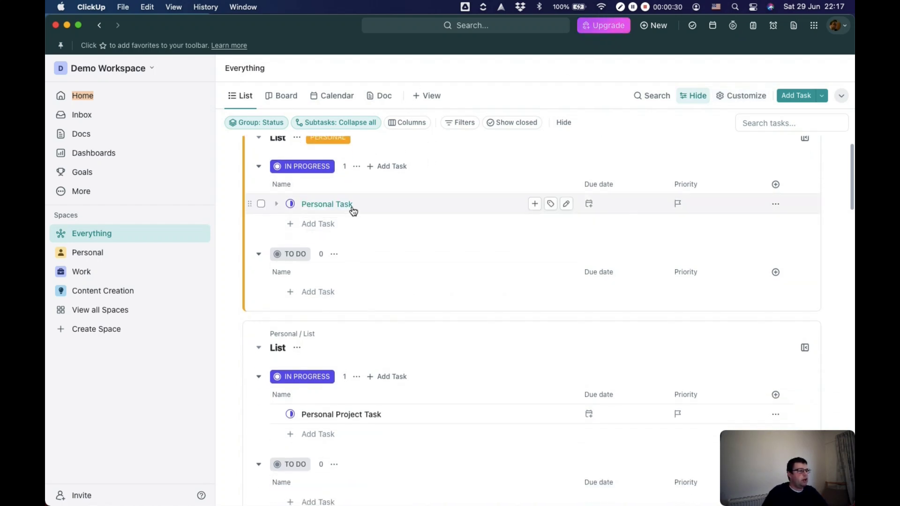
{"action": "scroll", "coordinate": [353, 211], "scroll_direction": "down", "scroll_amount": 10}
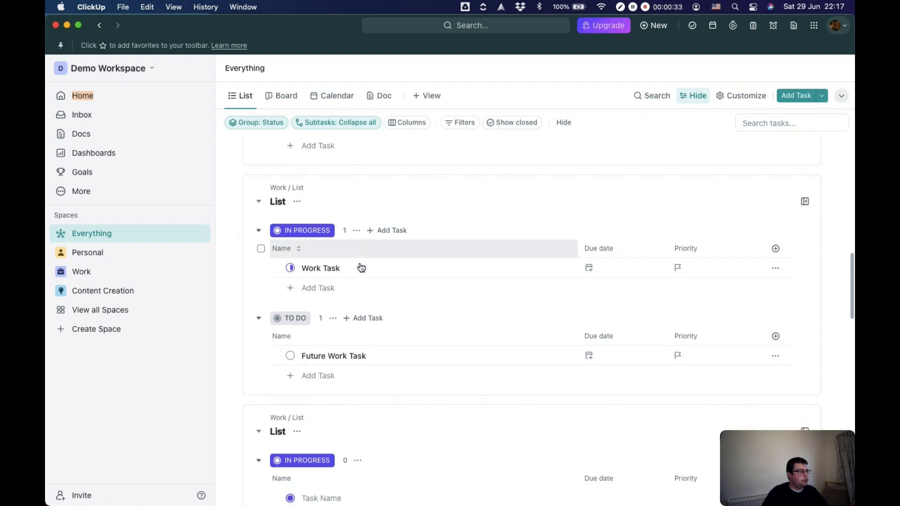
{"action": "scroll", "coordinate": [361, 268], "scroll_direction": "down", "scroll_amount": 2}
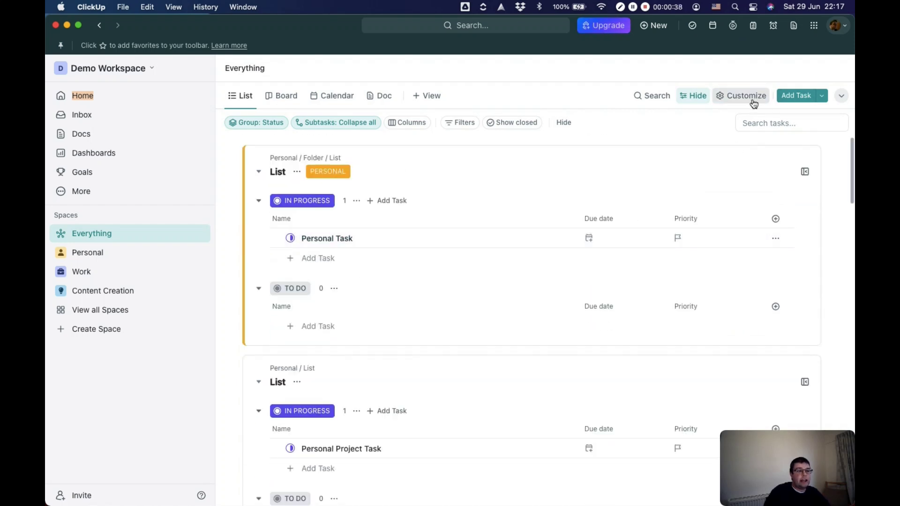
{"action": "left_click", "coordinate": [754, 103]}
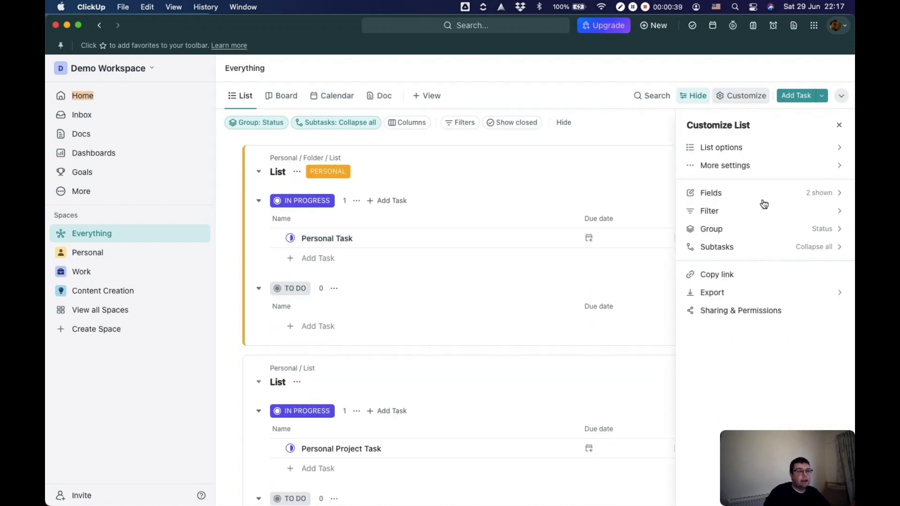
{"action": "left_click", "coordinate": [795, 227]}
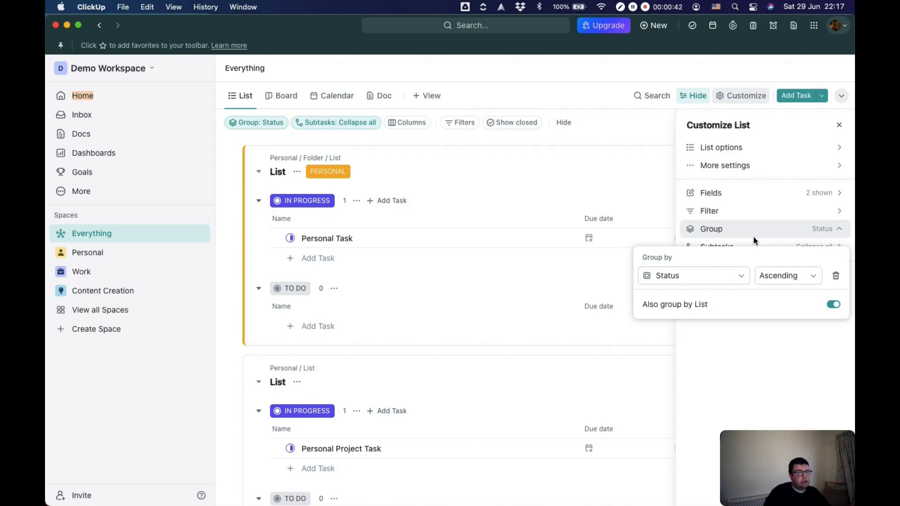
{"action": "left_click", "coordinate": [835, 305]}
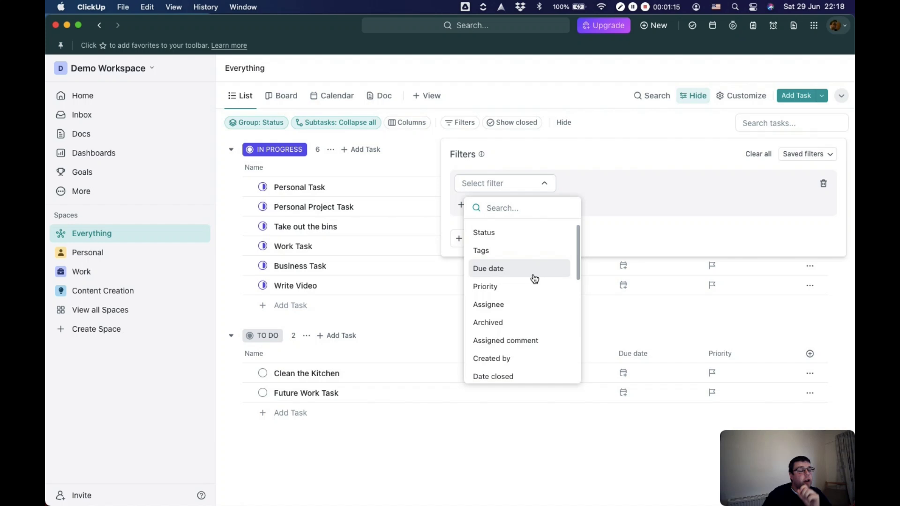
Step: Add a Location/List filter set to 'Is not' Content Creation > Folder 1 > List 2
{"action": "scroll", "coordinate": [532, 277], "scroll_direction": "down", "scroll_amount": 2}
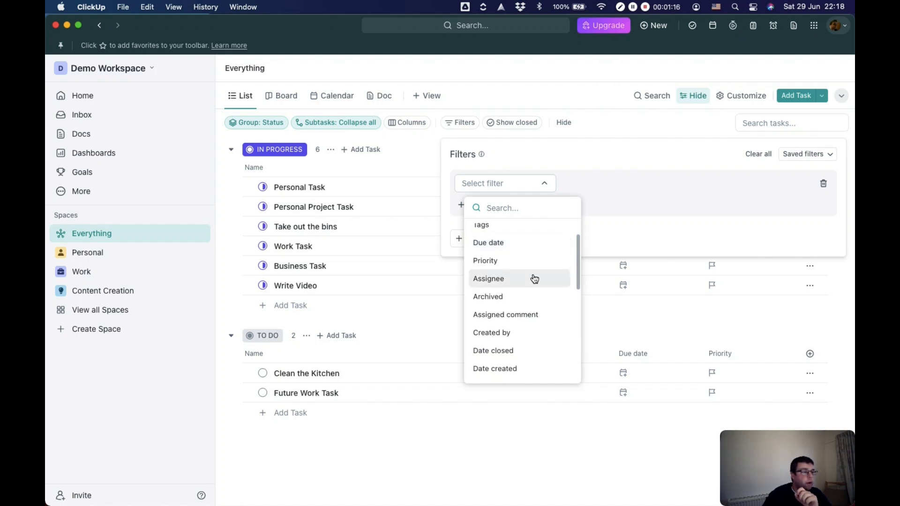
{"action": "scroll", "coordinate": [533, 278], "scroll_direction": "down", "scroll_amount": 5}
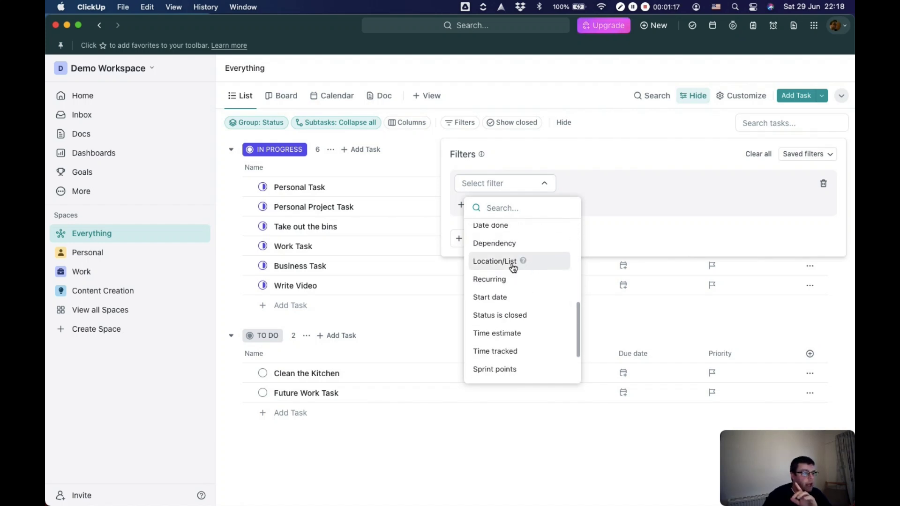
{"action": "left_click", "coordinate": [513, 267]}
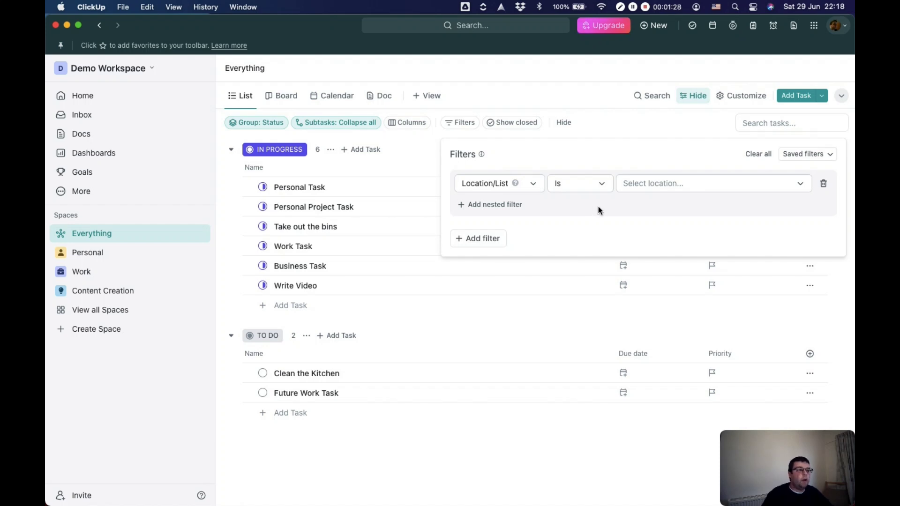
{"action": "left_click", "coordinate": [568, 186]}
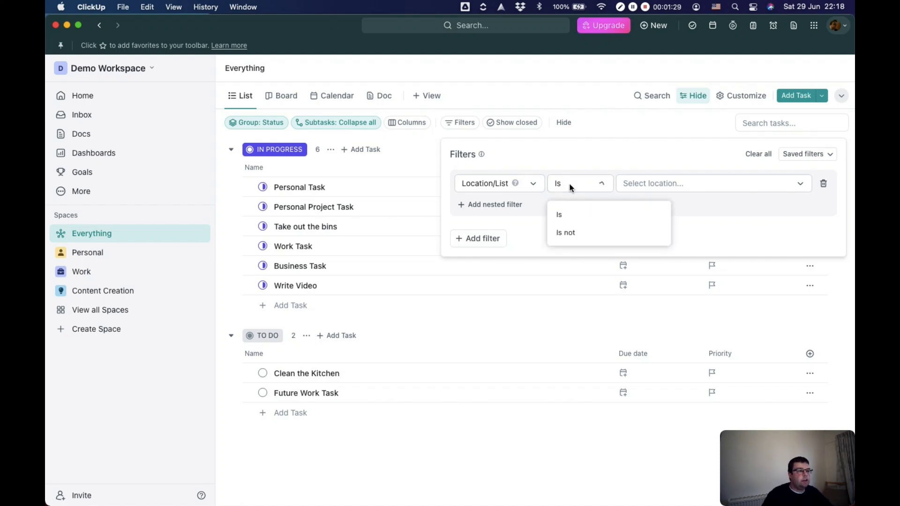
{"action": "left_click", "coordinate": [568, 233]}
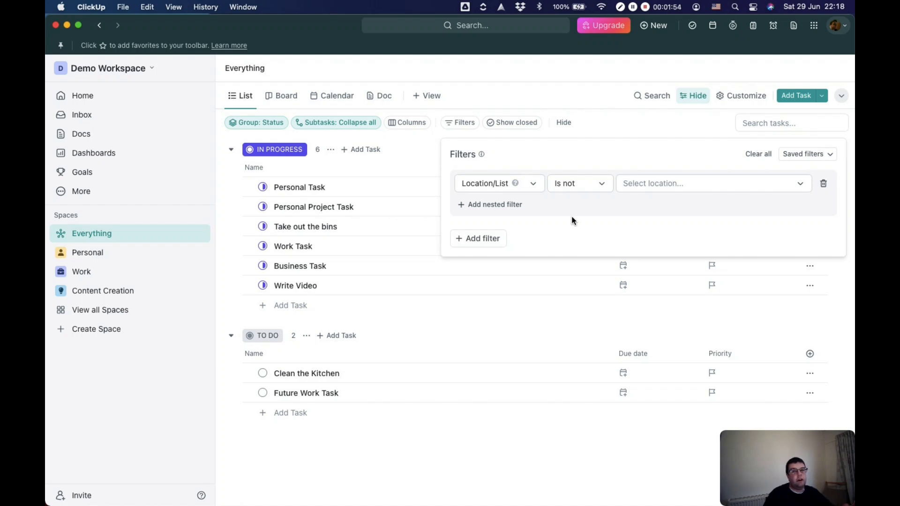
{"action": "left_click", "coordinate": [762, 185]}
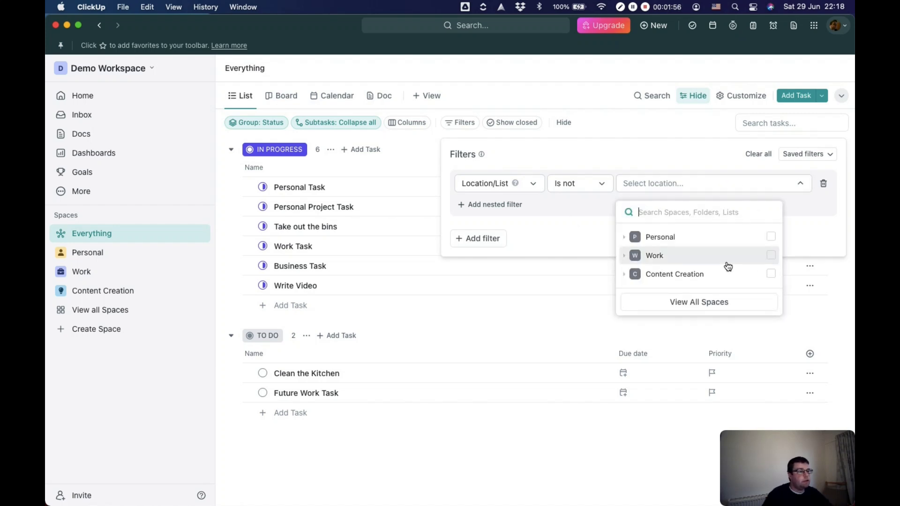
{"action": "left_click", "coordinate": [624, 274]}
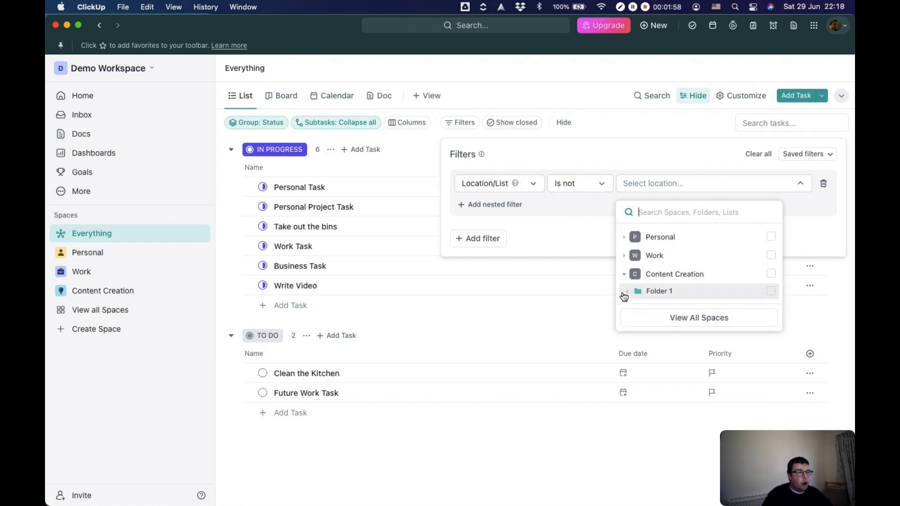
{"action": "left_click", "coordinate": [675, 294]}
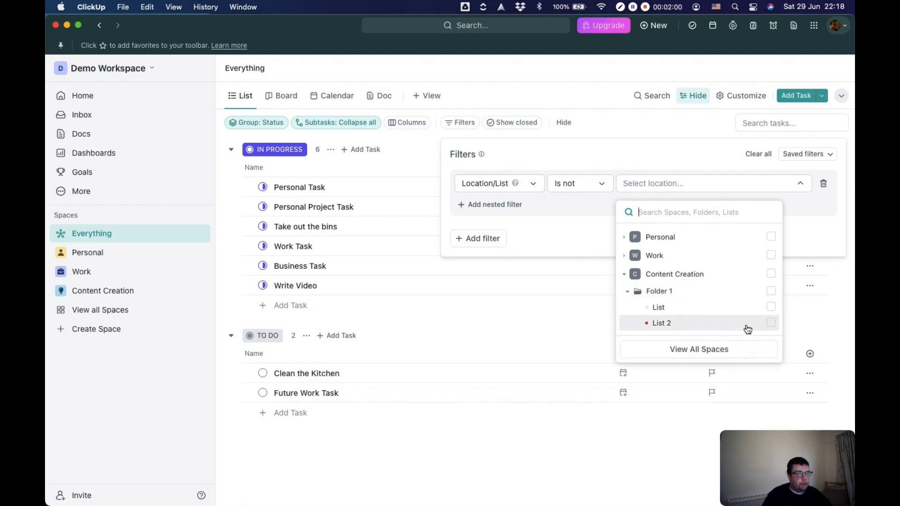
{"action": "left_click", "coordinate": [772, 323]}
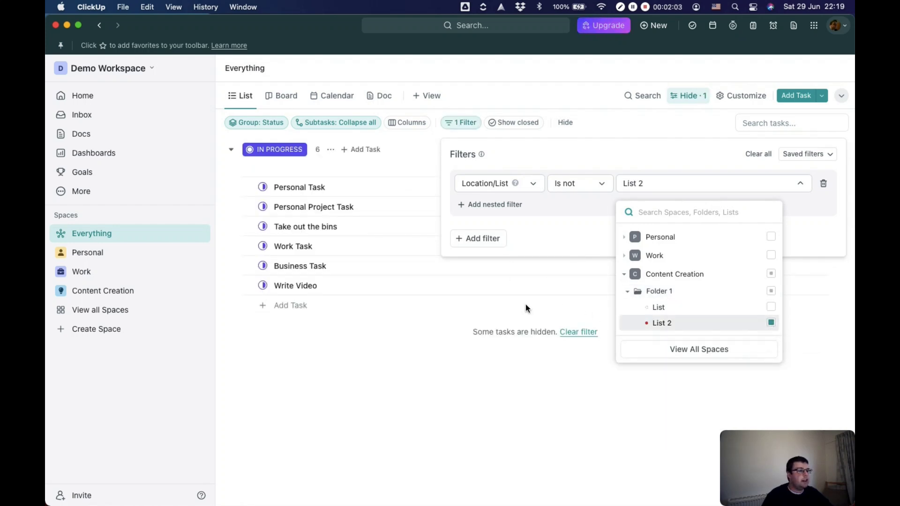
Step: Finish the location filter and give Personal Task a due date
{"action": "left_click", "coordinate": [526, 304]}
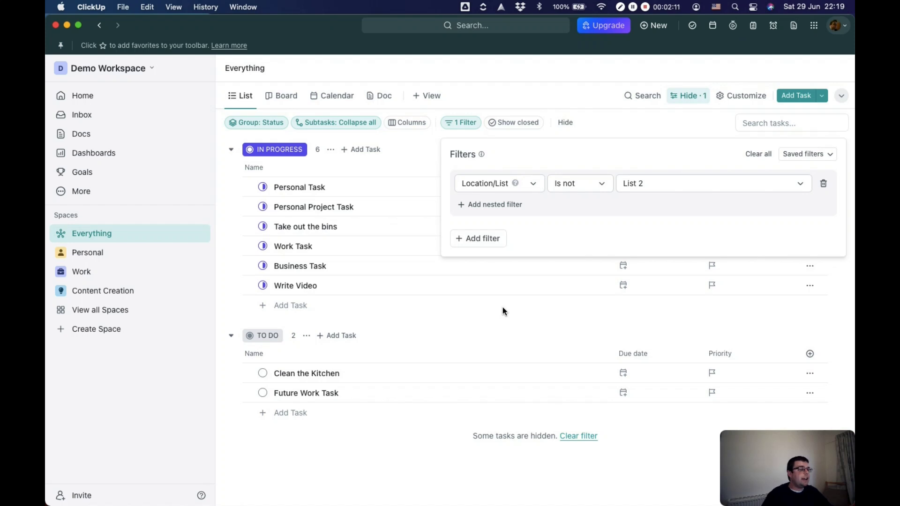
{"action": "left_click", "coordinate": [505, 318]}
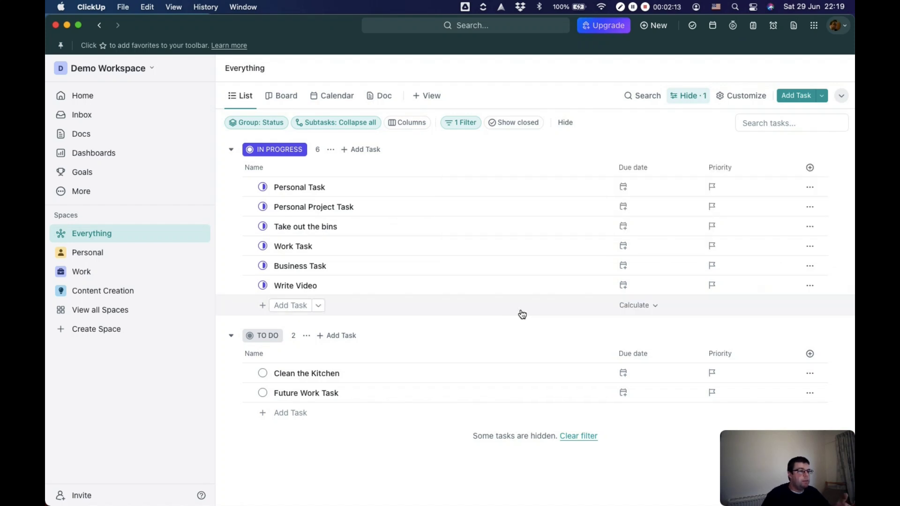
{"action": "left_click", "coordinate": [627, 186]}
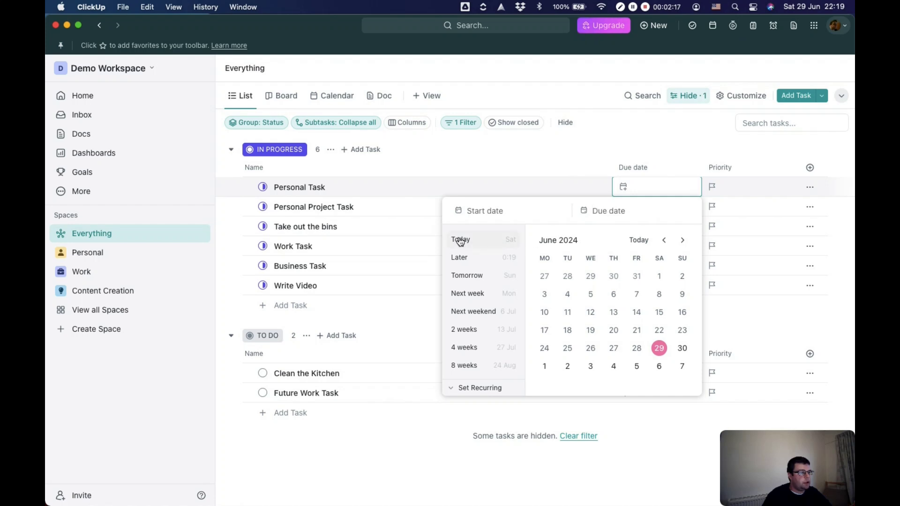
{"action": "key", "text": "Escape"}
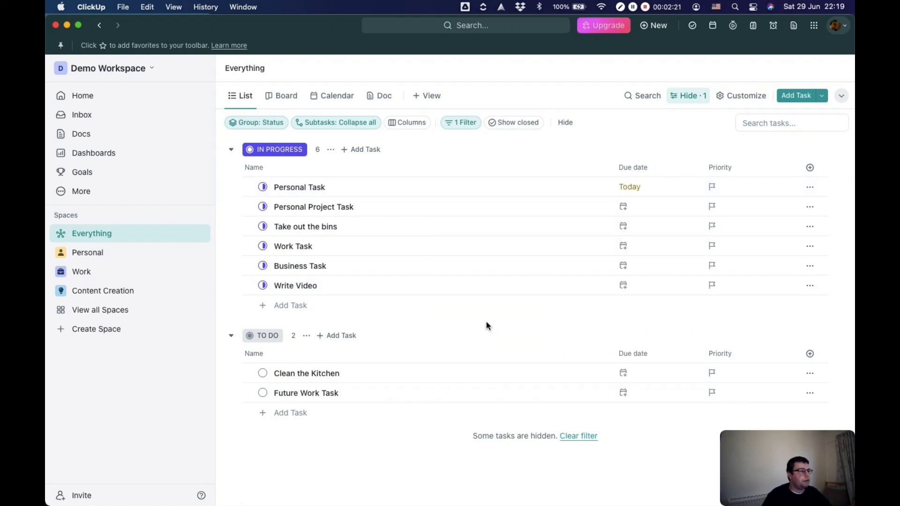
Step: Add a second filter condition: due date is Today
{"action": "left_click", "coordinate": [463, 123]}
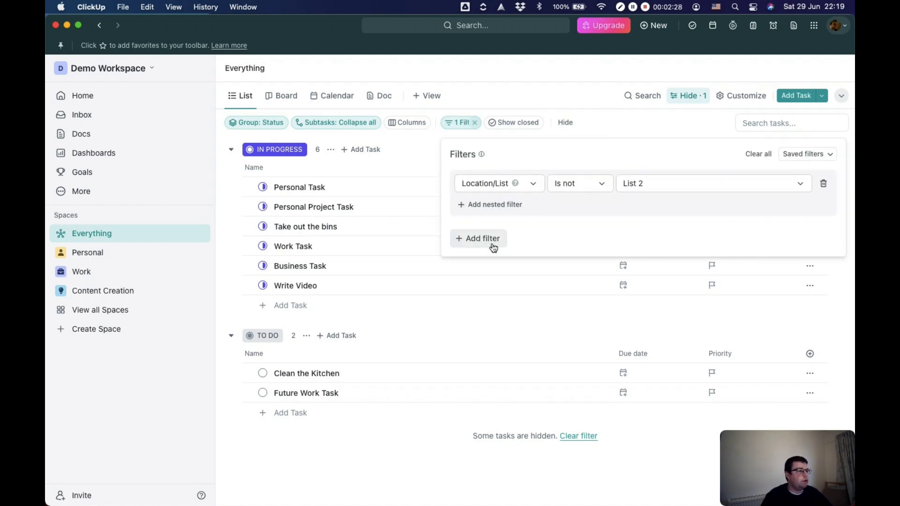
{"action": "left_click", "coordinate": [492, 240]}
{"action": "left_click", "coordinate": [532, 318]}
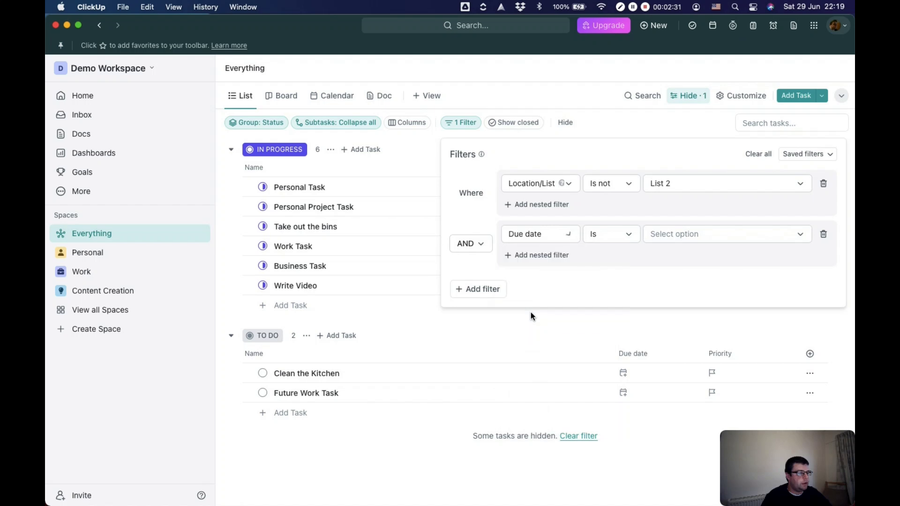
{"action": "left_click", "coordinate": [699, 235]}
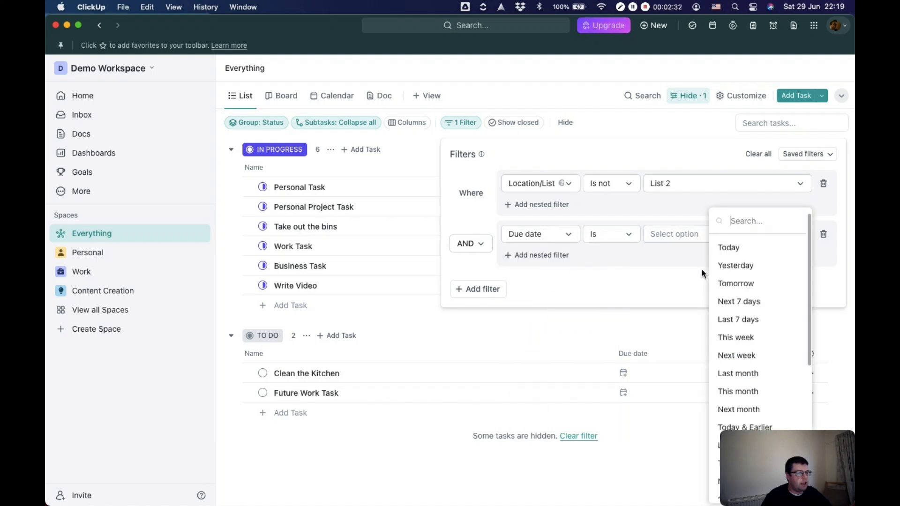
{"action": "left_click", "coordinate": [745, 254]}
{"action": "left_click", "coordinate": [790, 237]}
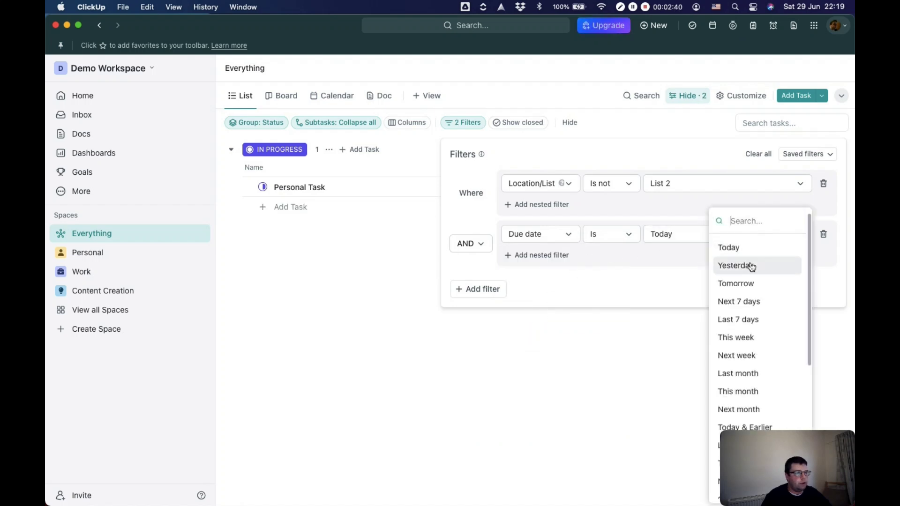
{"action": "scroll", "coordinate": [752, 272], "scroll_direction": "down", "scroll_amount": 5}
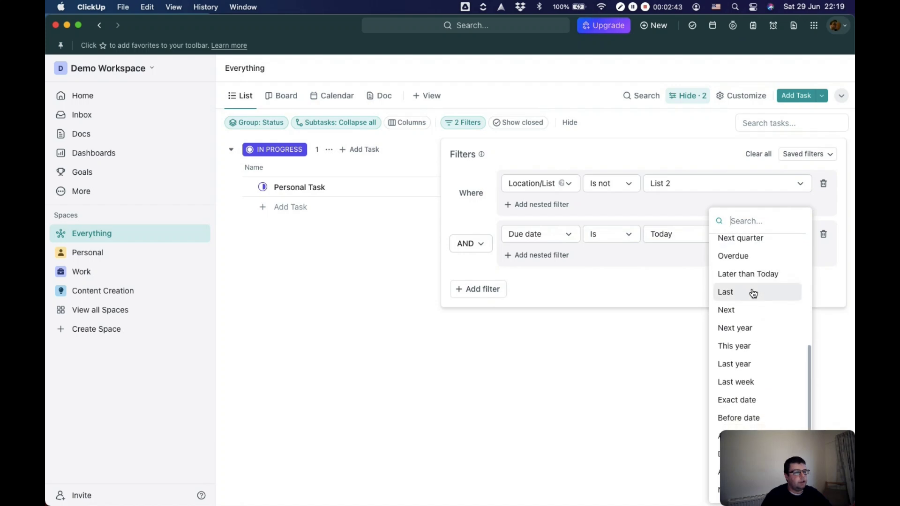
{"action": "left_click", "coordinate": [606, 364]}
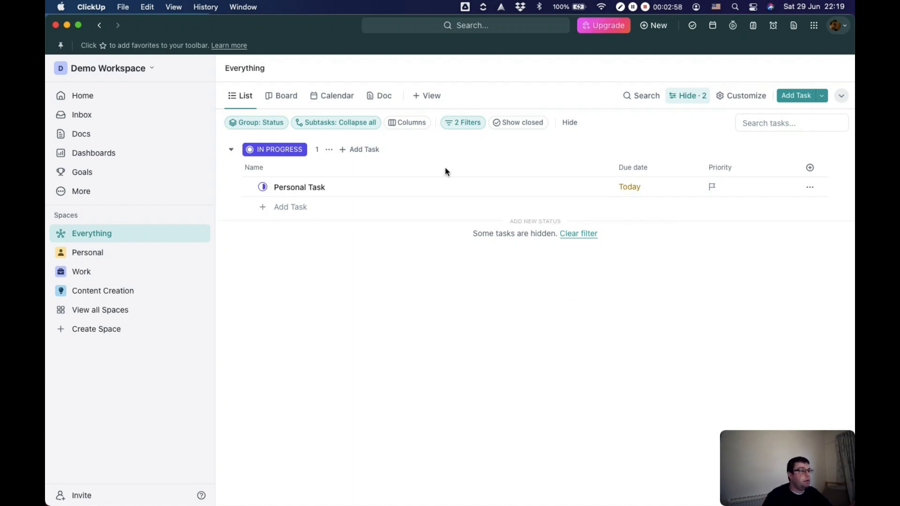
Step: Add an Assignee filter set to Me, then start an empty fourth filter condition
{"action": "left_click", "coordinate": [464, 122]}
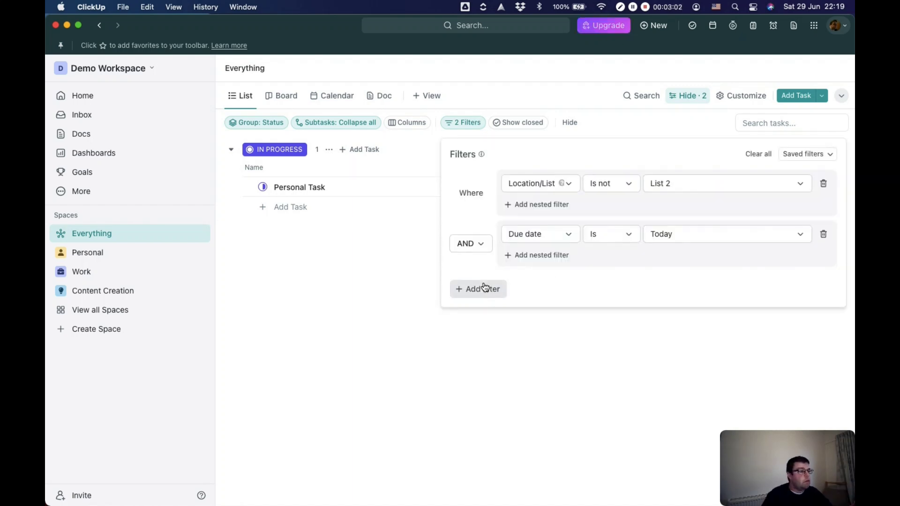
{"action": "left_click", "coordinate": [482, 287]}
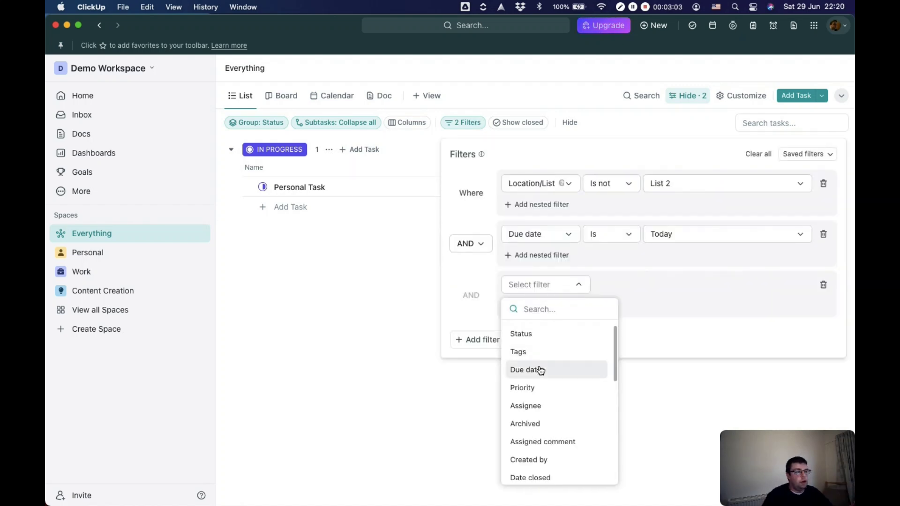
{"action": "left_click", "coordinate": [535, 406]}
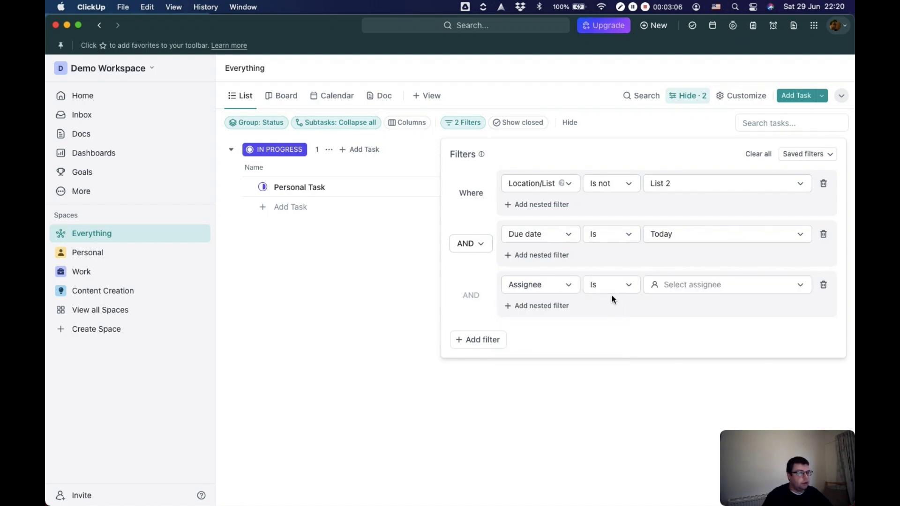
{"action": "left_click", "coordinate": [677, 283]}
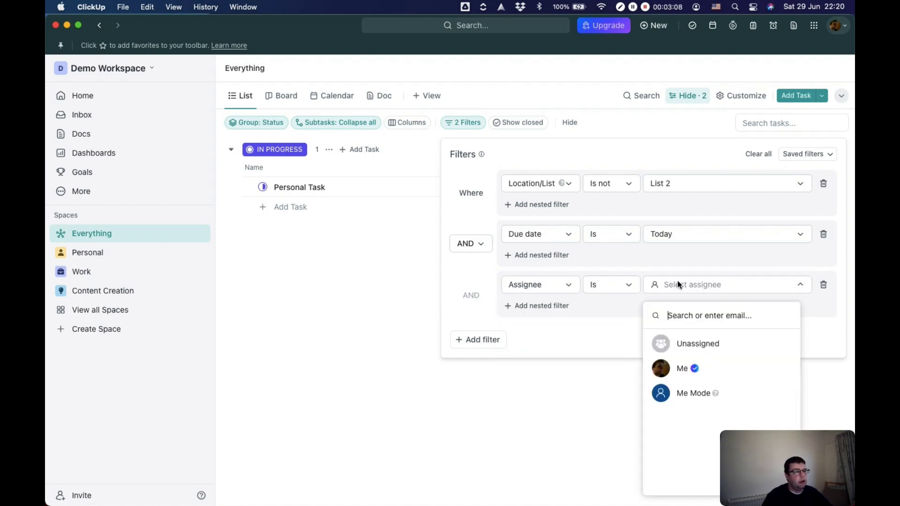
{"action": "left_click", "coordinate": [683, 373]}
{"action": "left_click", "coordinate": [567, 375]}
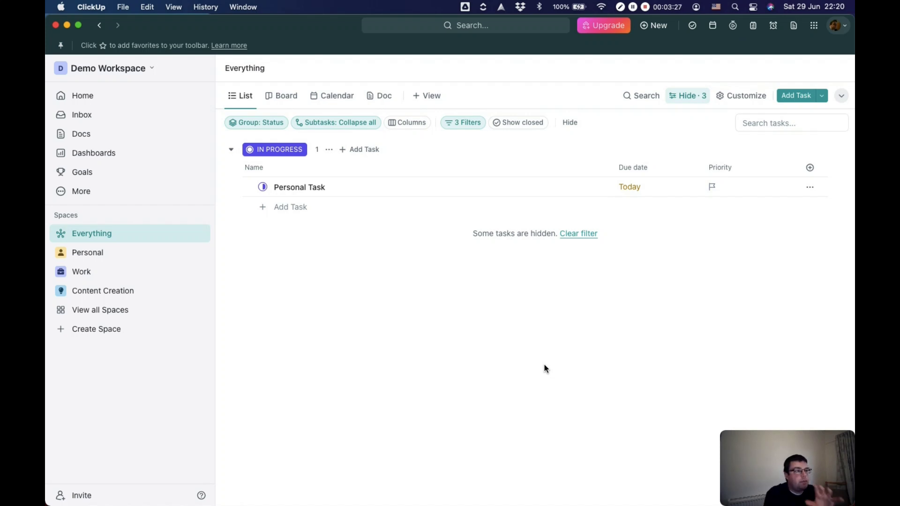
{"action": "left_click", "coordinate": [463, 123]}
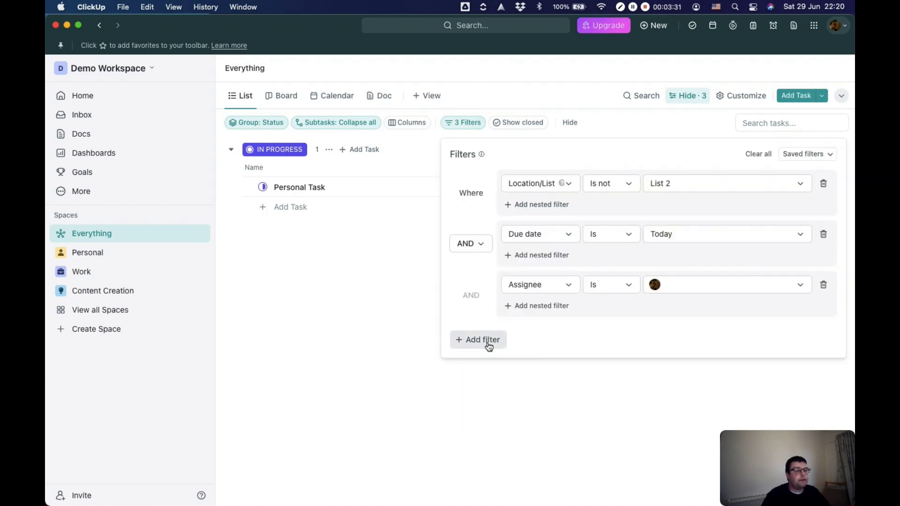
{"action": "left_click", "coordinate": [488, 346]}
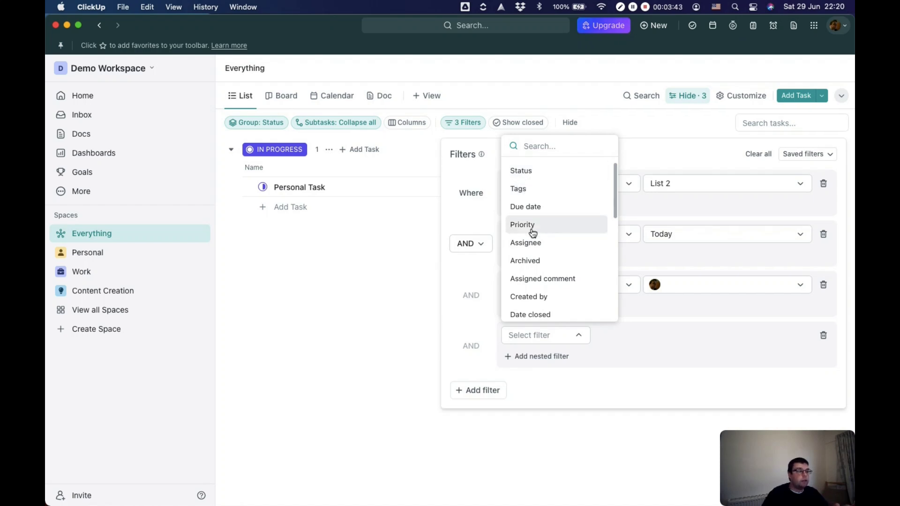
{"action": "scroll", "coordinate": [537, 249], "scroll_direction": "down", "scroll_amount": 6}
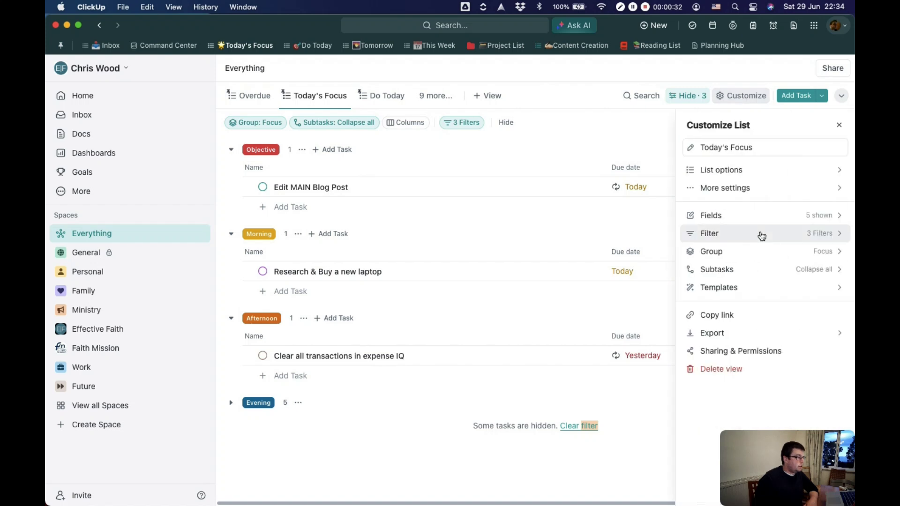
{"action": "left_click", "coordinate": [756, 252]}
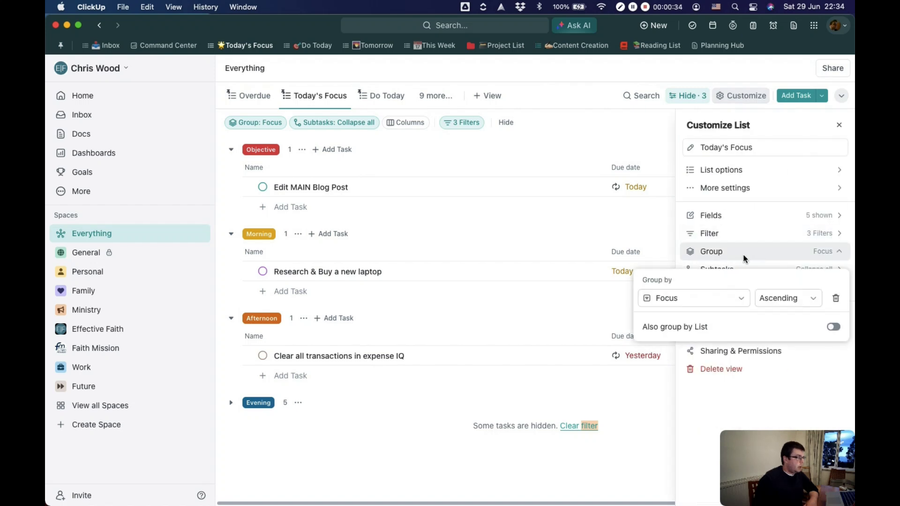
{"action": "left_click", "coordinate": [730, 300]}
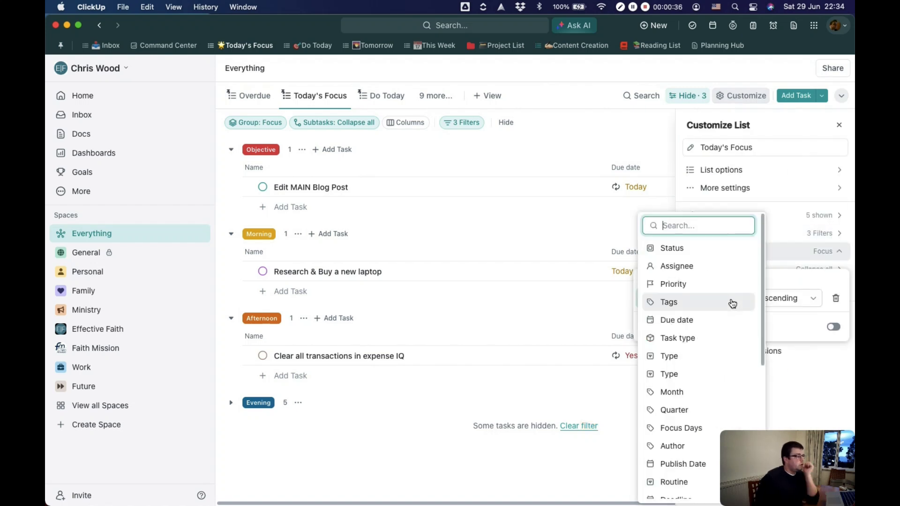
{"action": "scroll", "coordinate": [713, 300], "scroll_direction": "down", "scroll_amount": 1}
{"action": "left_click", "coordinate": [702, 278]}
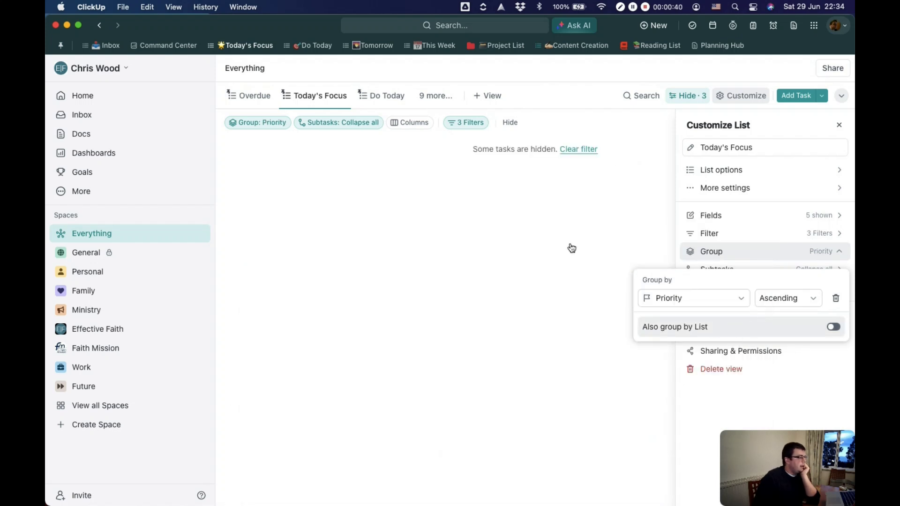
{"action": "left_click", "coordinate": [580, 199]}
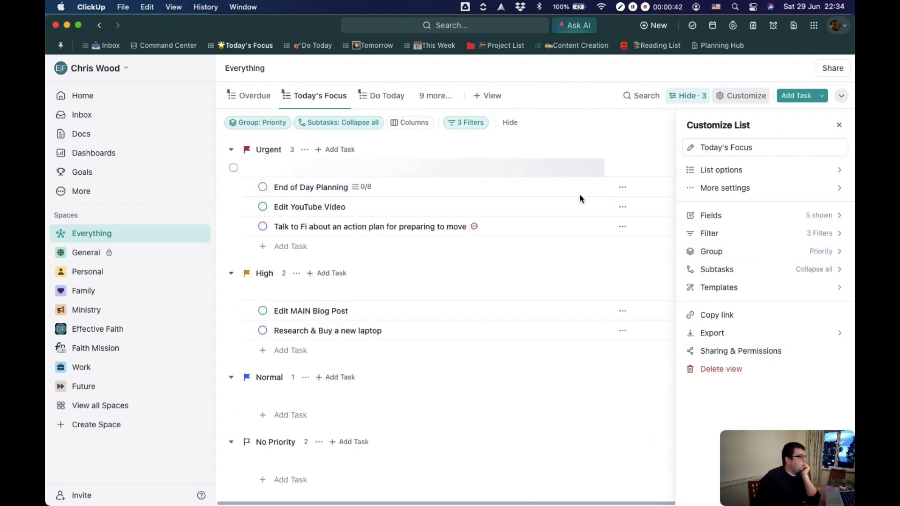
{"action": "left_click", "coordinate": [604, 116]}
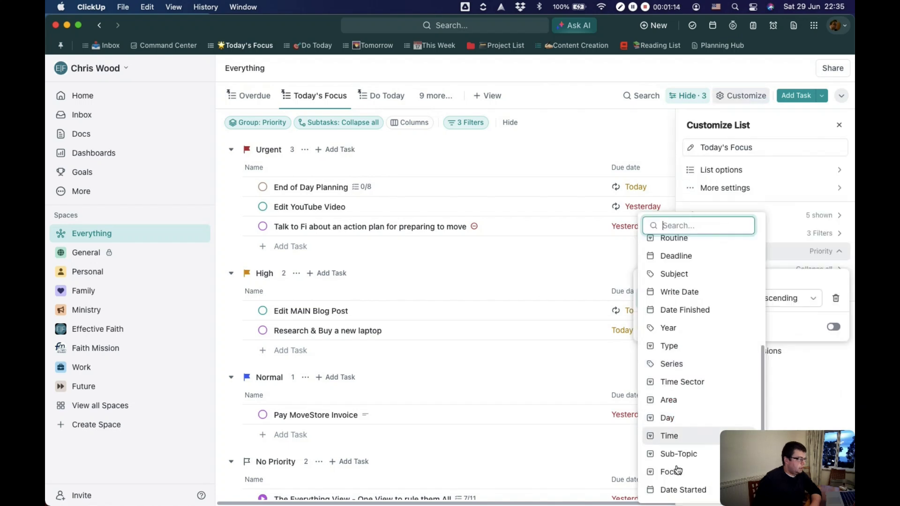
{"action": "key", "text": "Return"}
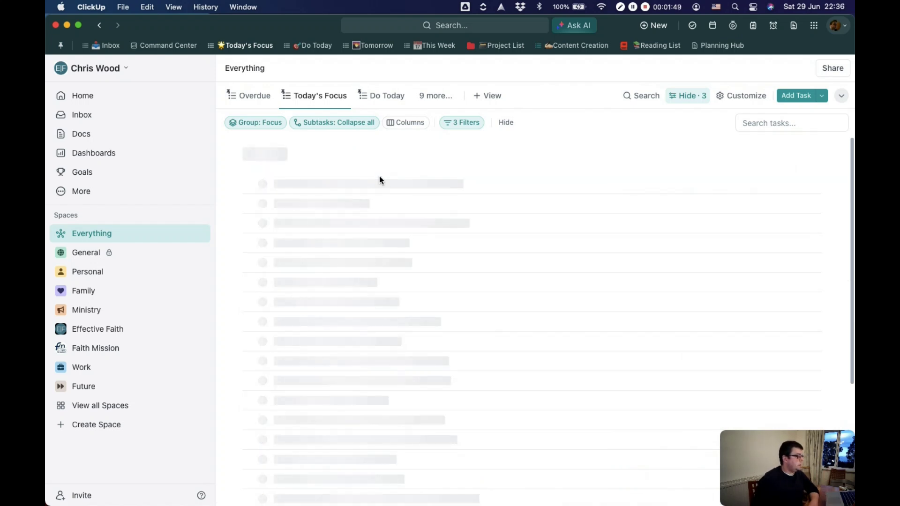
Step: Sort by Name and move Task Name above Priority in the sorting order
{"action": "left_click", "coordinate": [272, 168]}
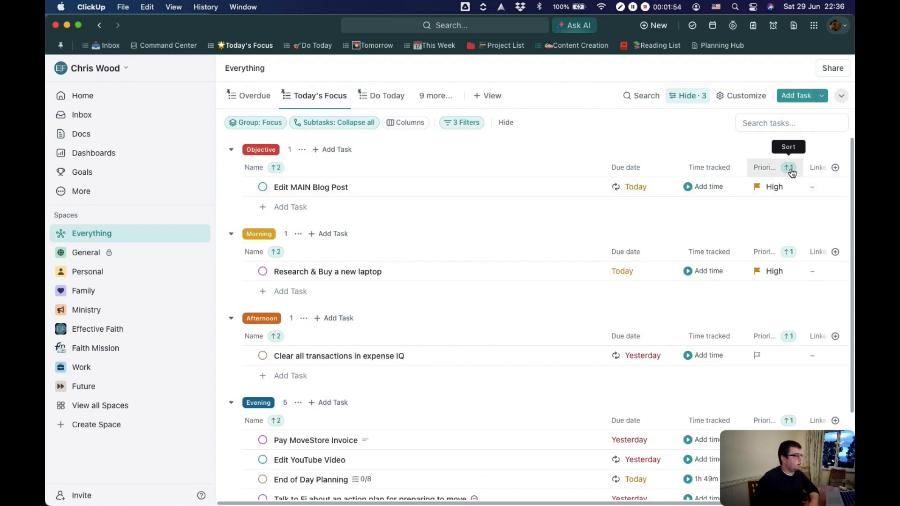
{"action": "left_click", "coordinate": [280, 168]}
{"action": "left_click_drag", "start_coordinate": [257, 233], "coordinate": [258, 217]}
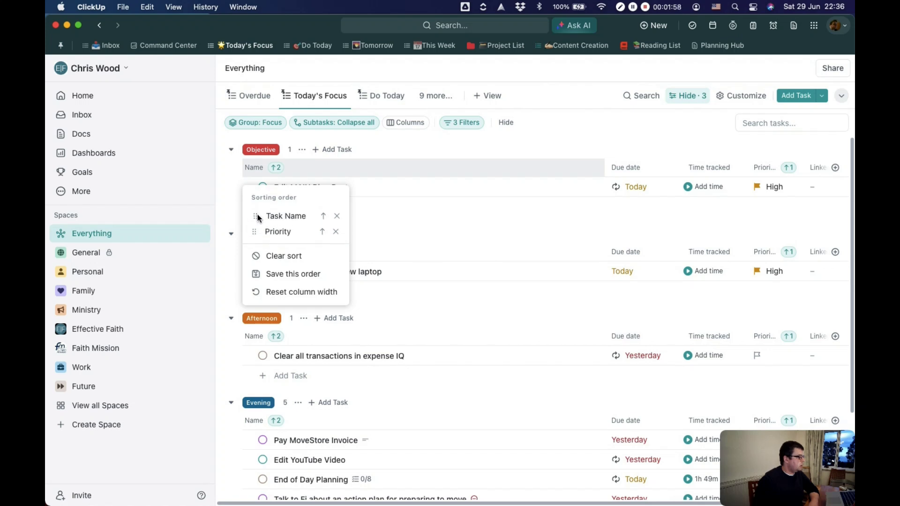
{"action": "left_click", "coordinate": [603, 140]}
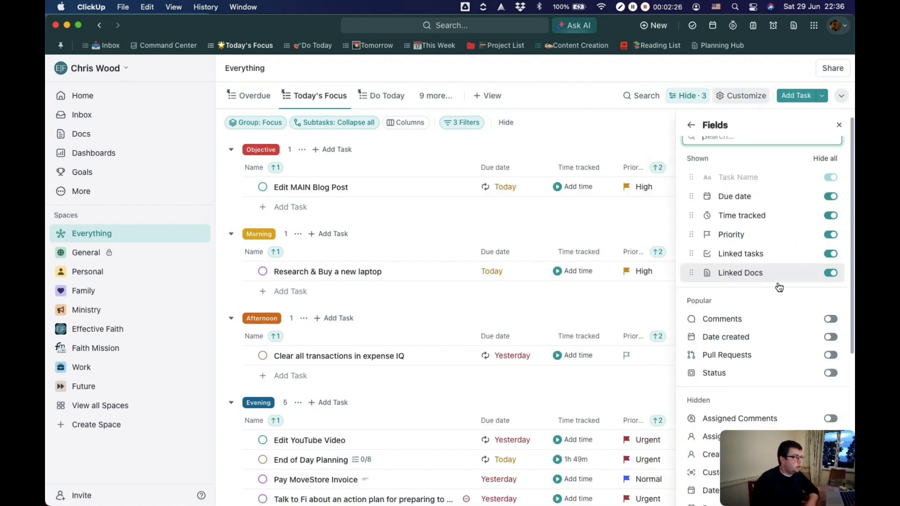
Step: Scroll through the Shown, Popular and Hidden field toggles in Customize > Fields
{"action": "scroll", "coordinate": [774, 281], "scroll_direction": "down", "scroll_amount": 1}
{"action": "scroll", "coordinate": [771, 287], "scroll_direction": "up", "scroll_amount": 2}
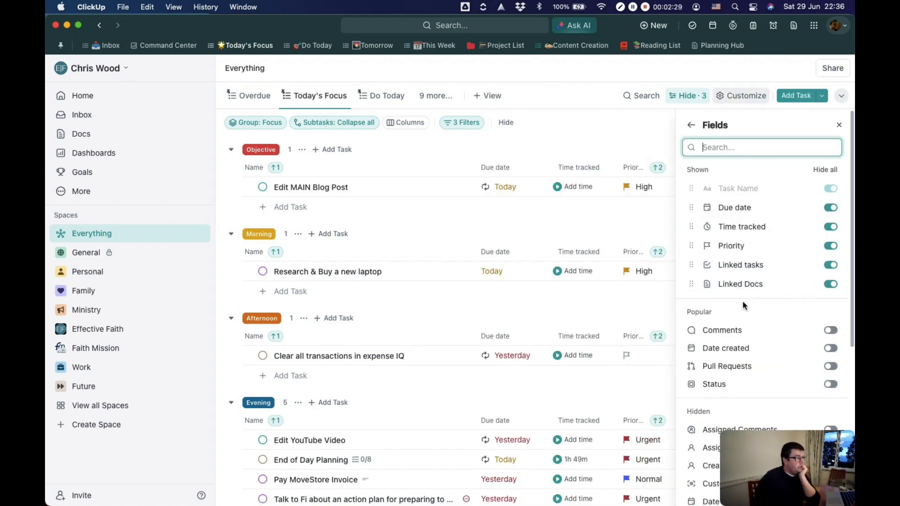
{"action": "scroll", "coordinate": [745, 303], "scroll_direction": "down", "scroll_amount": 2}
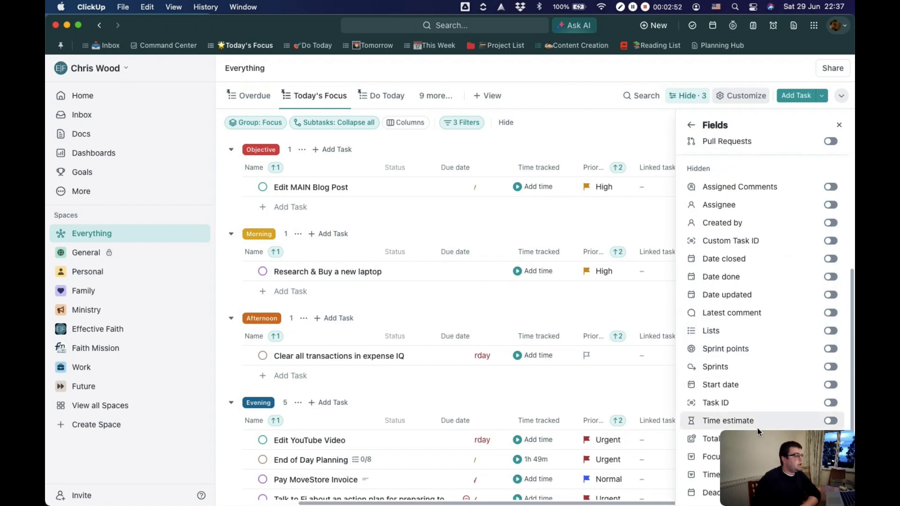
{"action": "left_click_drag", "start_coordinate": [826, 446], "coordinate": [178, 404]}
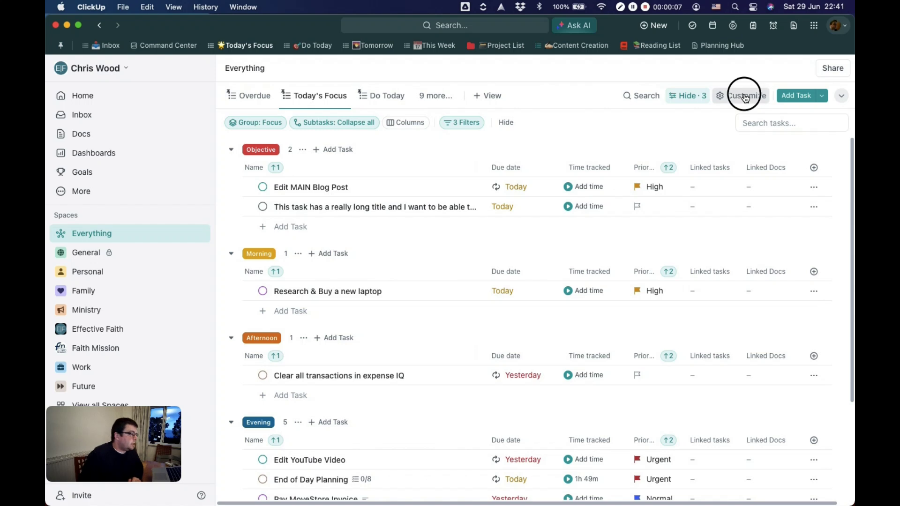
Step: In List options, try Wrap text on and leave it off
{"action": "left_click", "coordinate": [746, 97]}
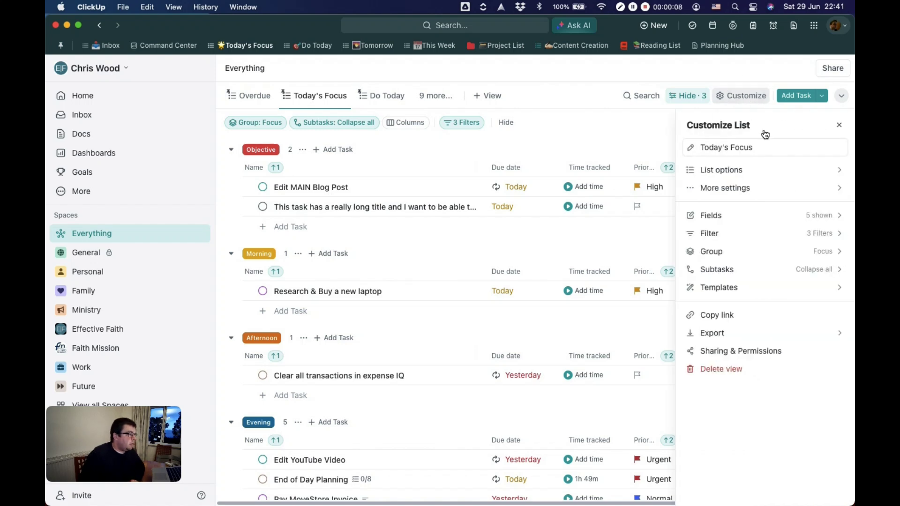
{"action": "left_click", "coordinate": [726, 174]}
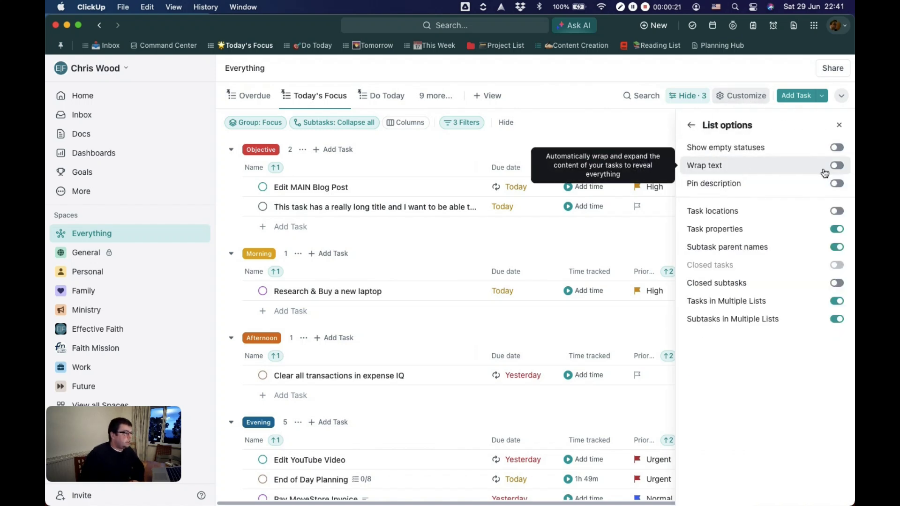
{"action": "left_click", "coordinate": [841, 168]}
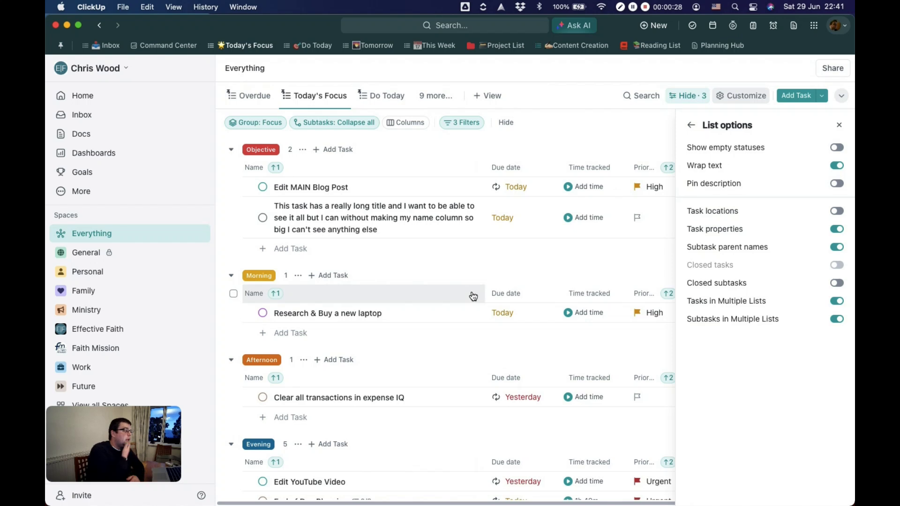
{"action": "left_click", "coordinate": [840, 169]}
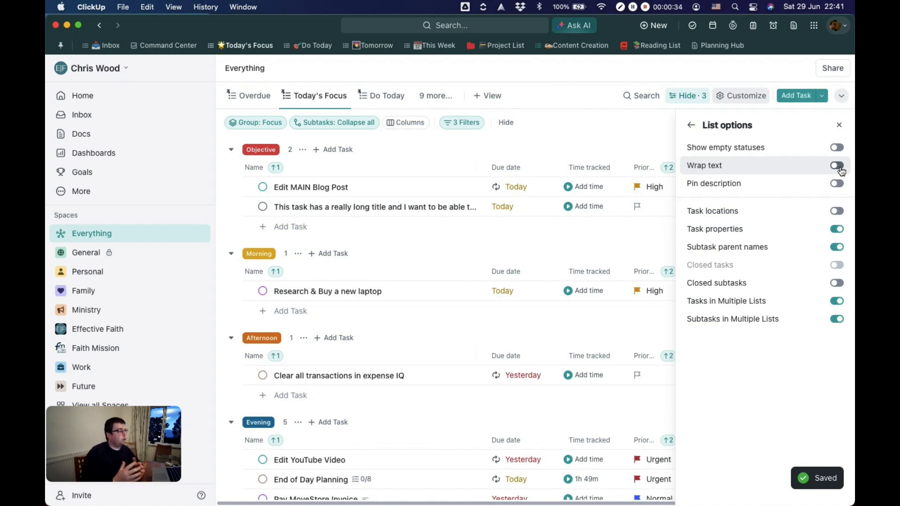
{"action": "left_click", "coordinate": [840, 167]}
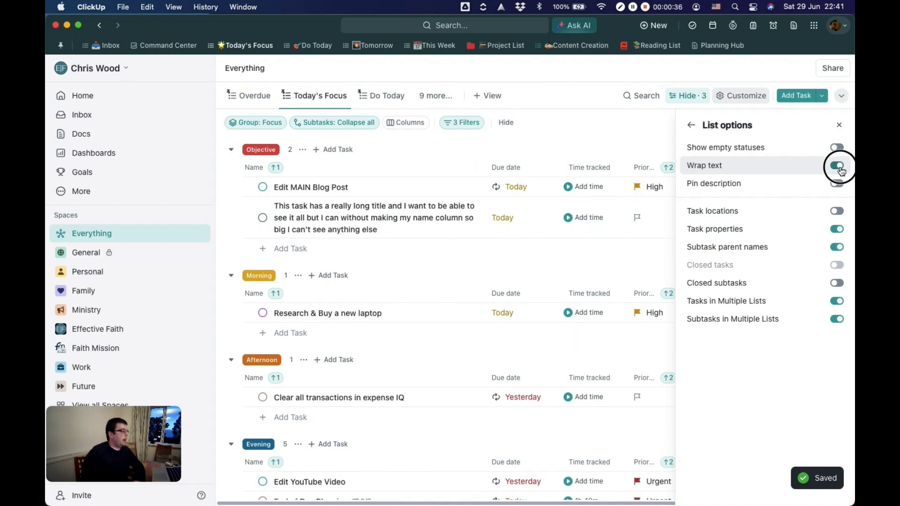
{"action": "left_click", "coordinate": [837, 165]}
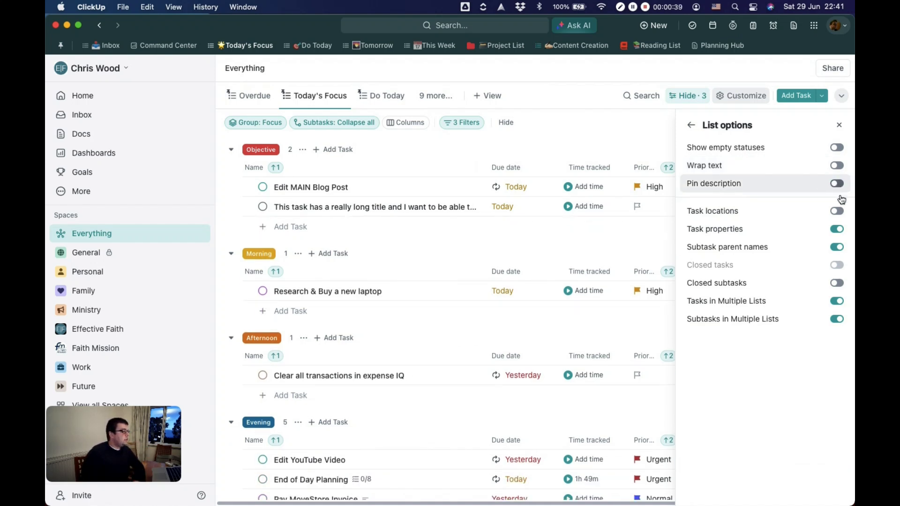
Step: Pin the view description above the list and start writing it
{"action": "left_click", "coordinate": [838, 185]}
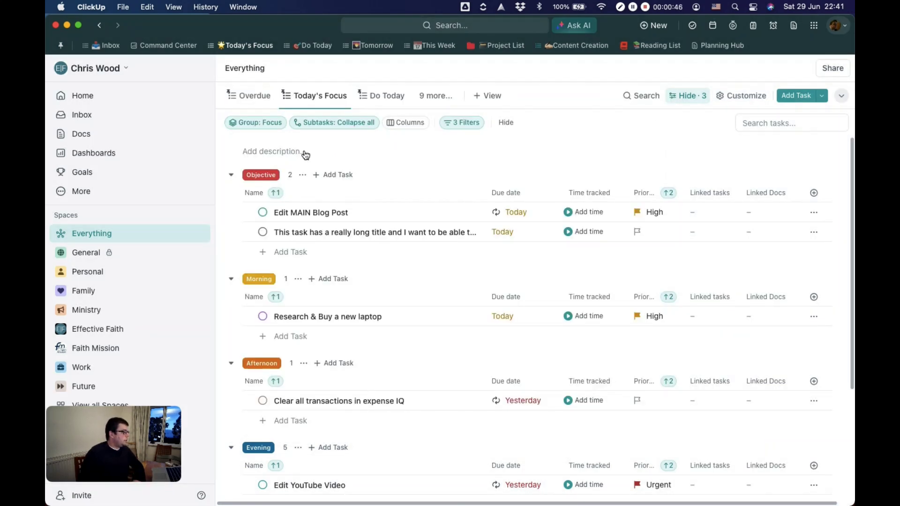
{"action": "left_click", "coordinate": [300, 152]}
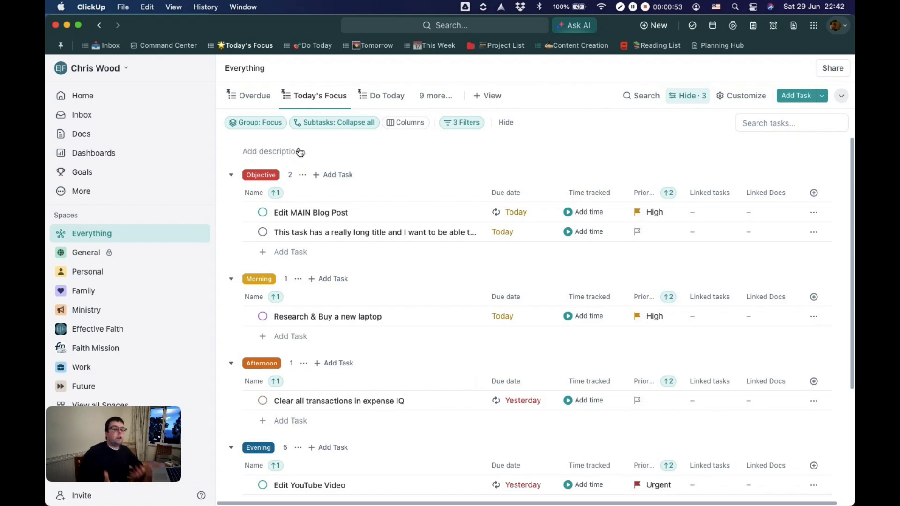
{"action": "left_click", "coordinate": [742, 92]}
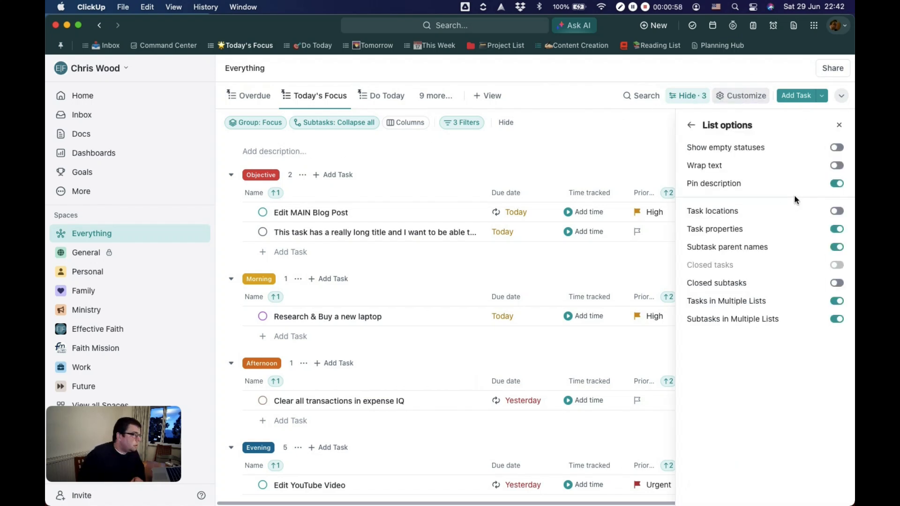
Step: Turn on Task locations and show subtasks As separate tasks
{"action": "left_click", "coordinate": [837, 212]}
{"action": "left_click", "coordinate": [601, 137]}
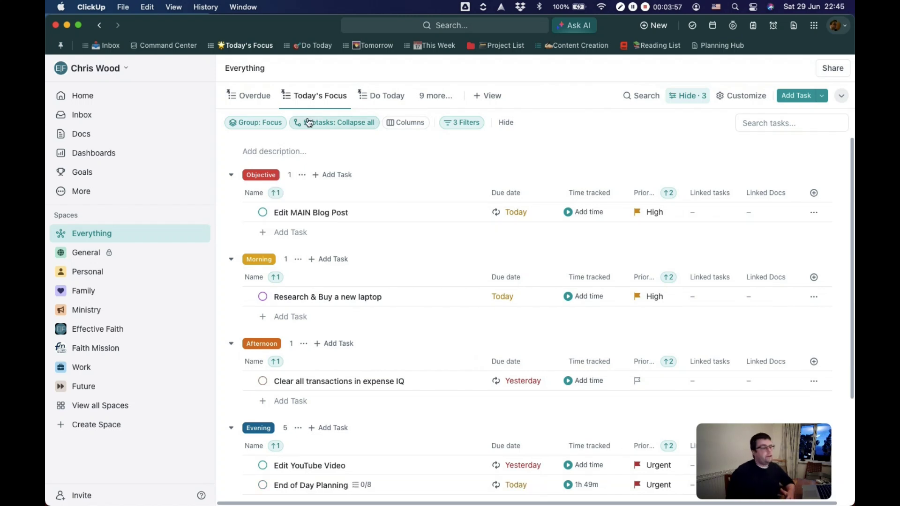
{"action": "left_click", "coordinate": [328, 123]}
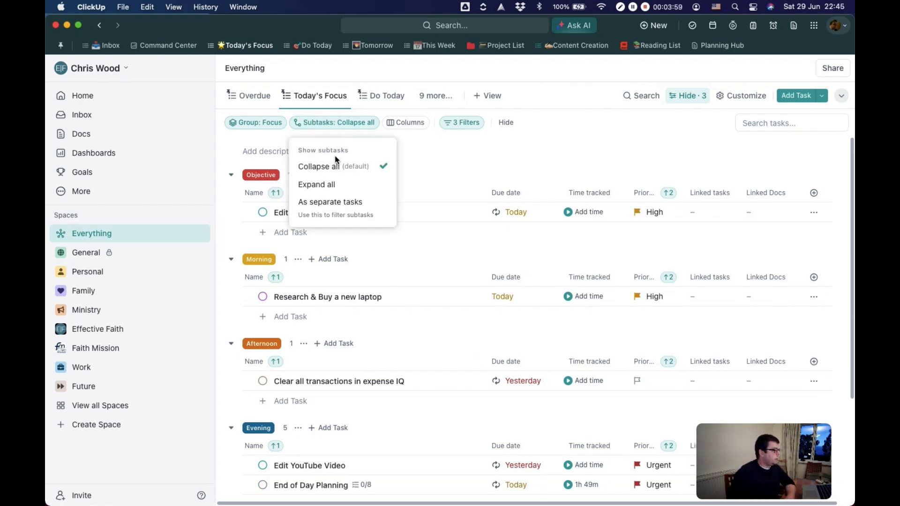
{"action": "left_click", "coordinate": [334, 211]}
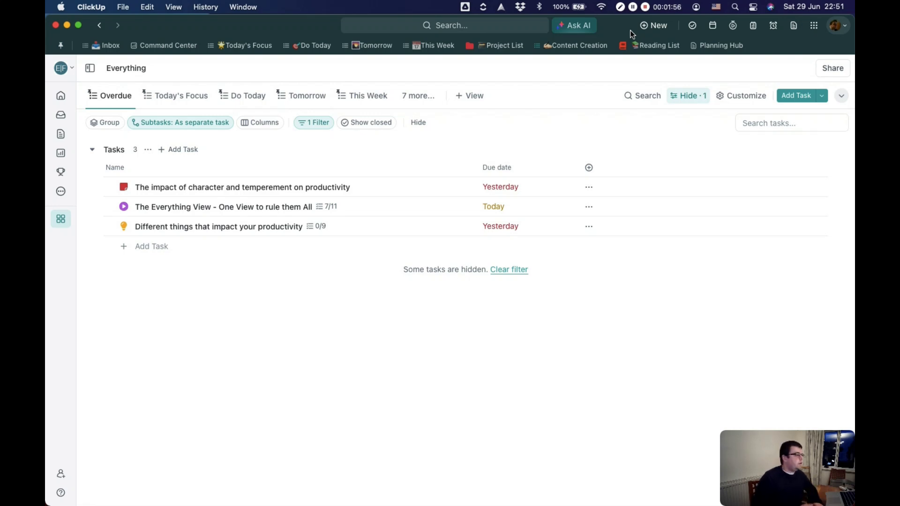
Step: Switch to the Time Sector view under Upcoming and review its 2 filters
{"action": "left_click", "coordinate": [417, 99]}
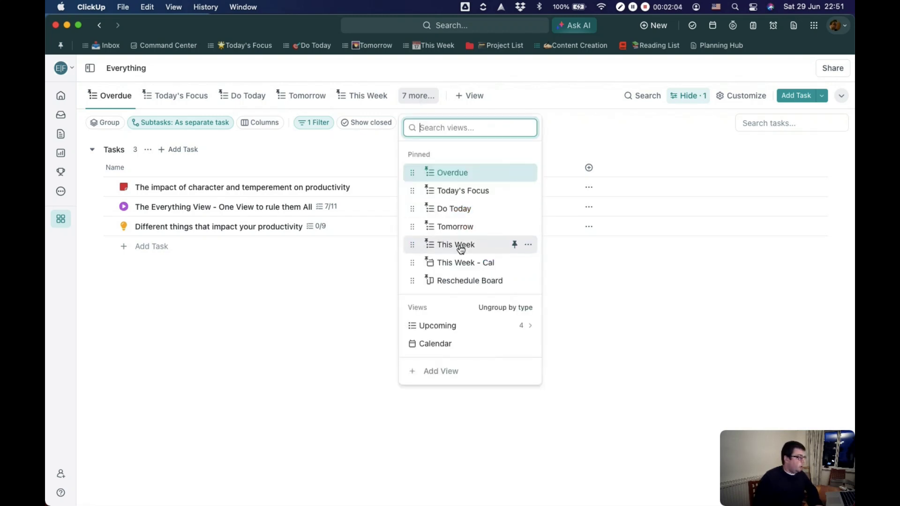
{"action": "left_click", "coordinate": [532, 329]}
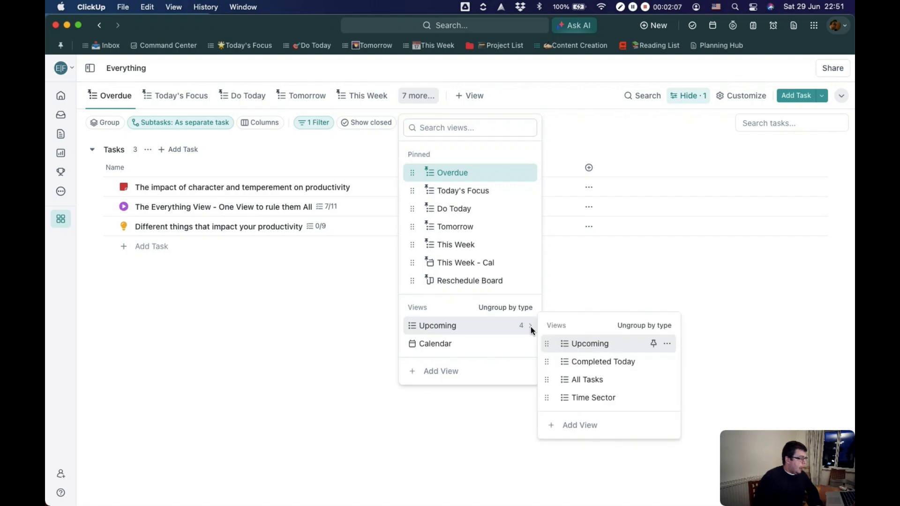
{"action": "left_click", "coordinate": [587, 398]}
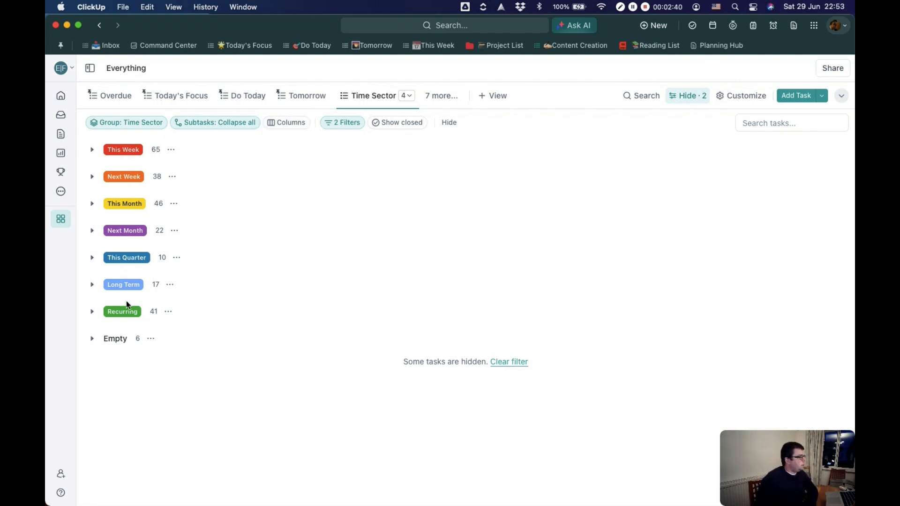
{"action": "left_click", "coordinate": [342, 122]}
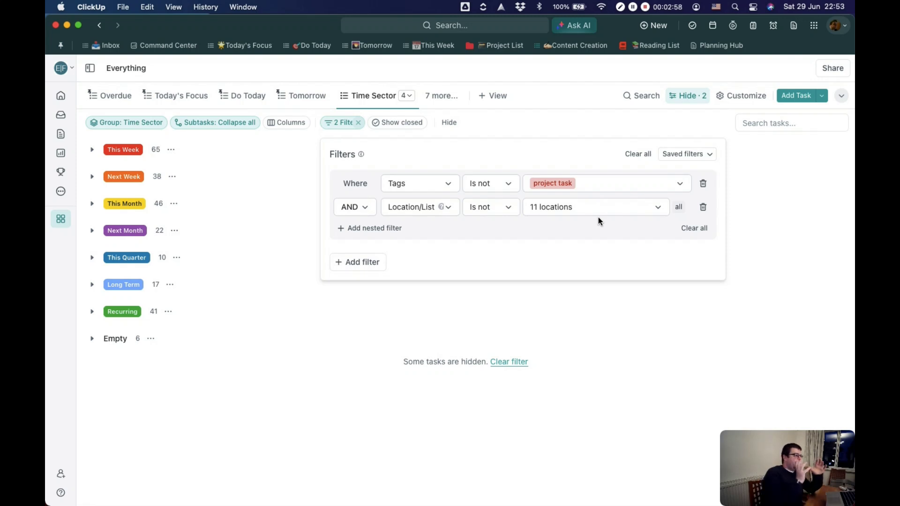
{"action": "left_click", "coordinate": [431, 436]}
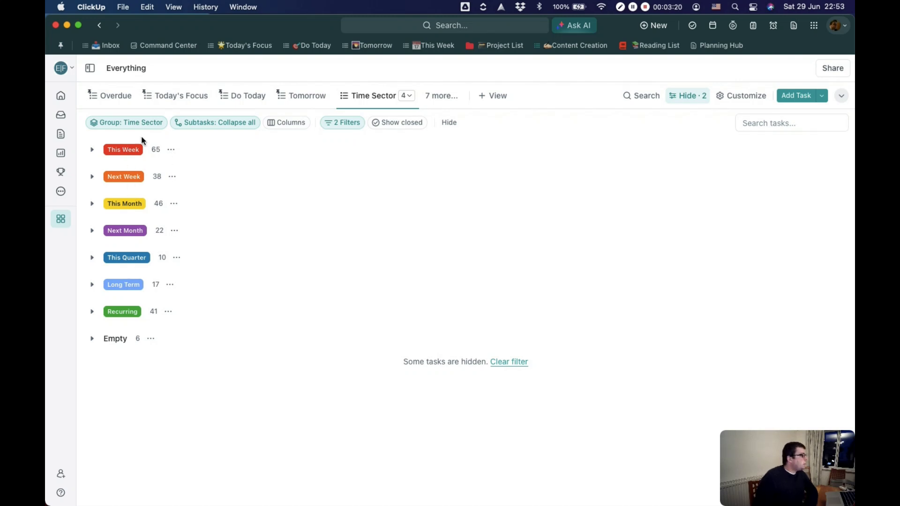
Step: Switch to the This Week view and review its 3 filters
{"action": "left_click", "coordinate": [408, 97]}
{"action": "left_click", "coordinate": [441, 96]}
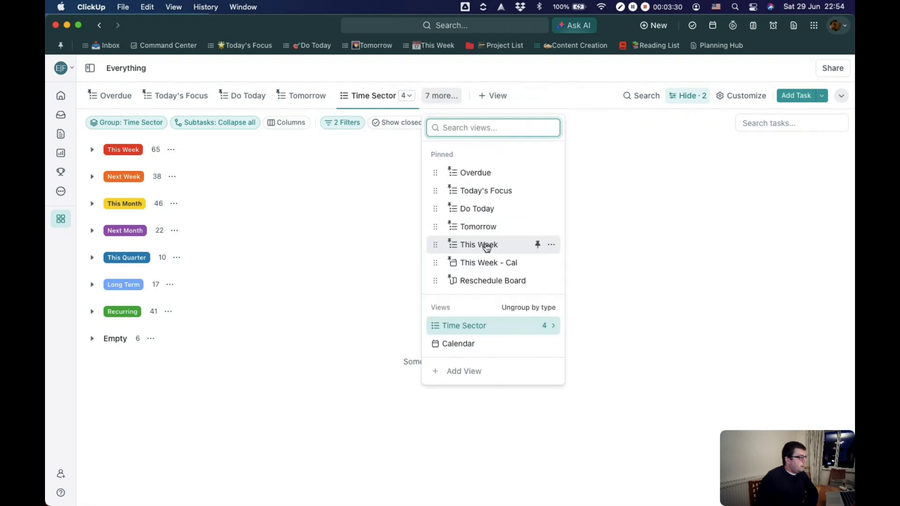
{"action": "left_click", "coordinate": [482, 245]}
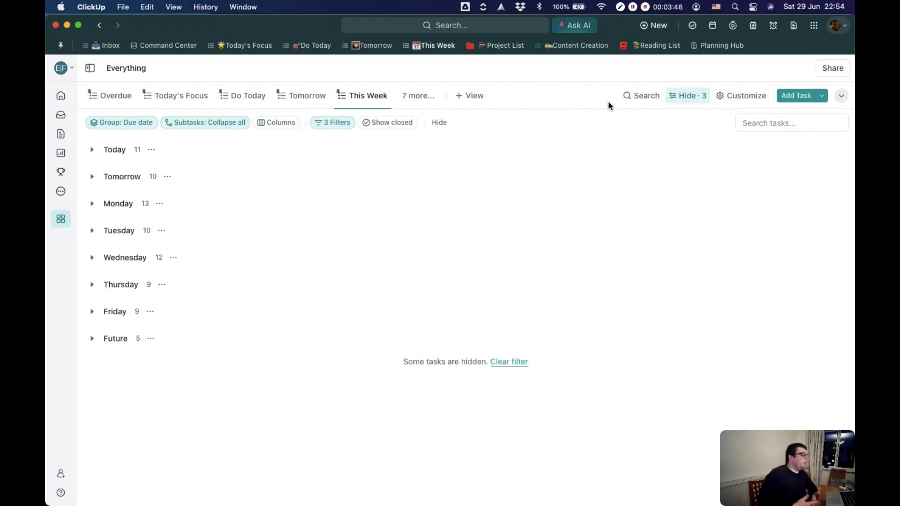
{"action": "left_click", "coordinate": [332, 123]}
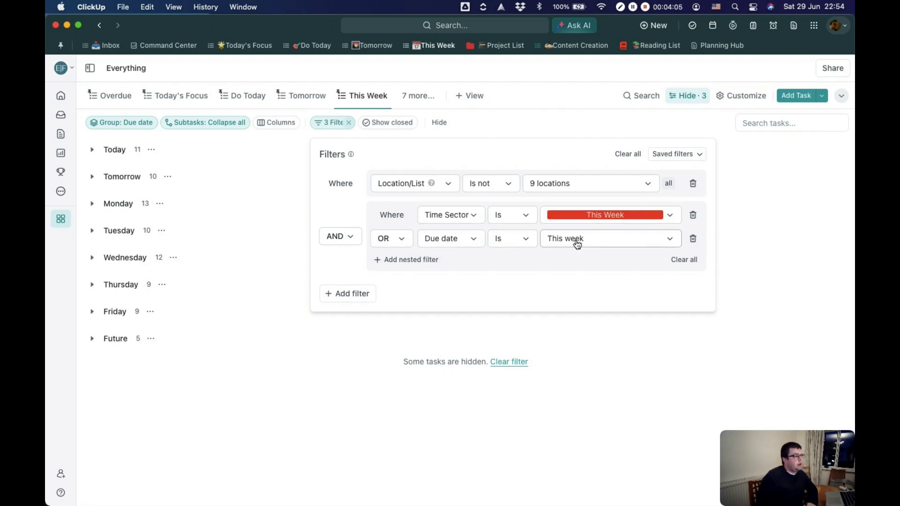
{"action": "left_click", "coordinate": [112, 153]}
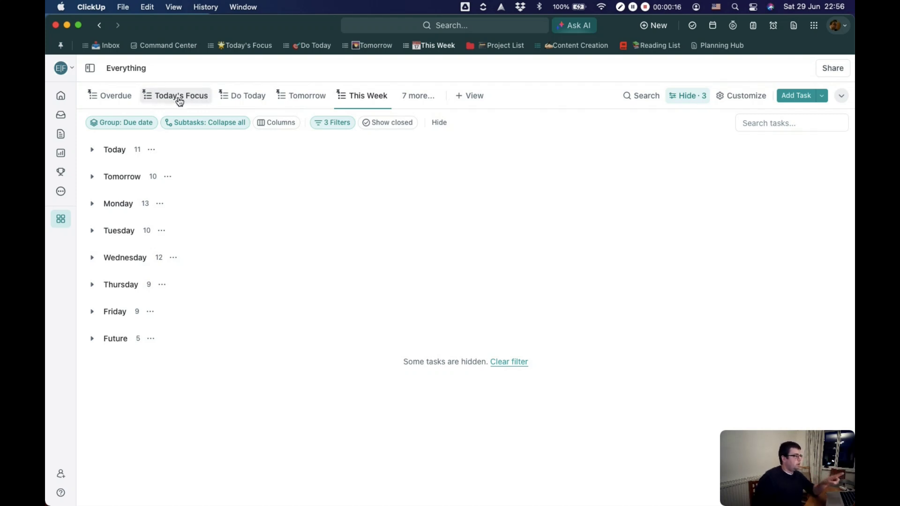
Step: Show Today's Focus with its Objective, Morning and Evening tasks sorted only by Priority
{"action": "left_click", "coordinate": [180, 99]}
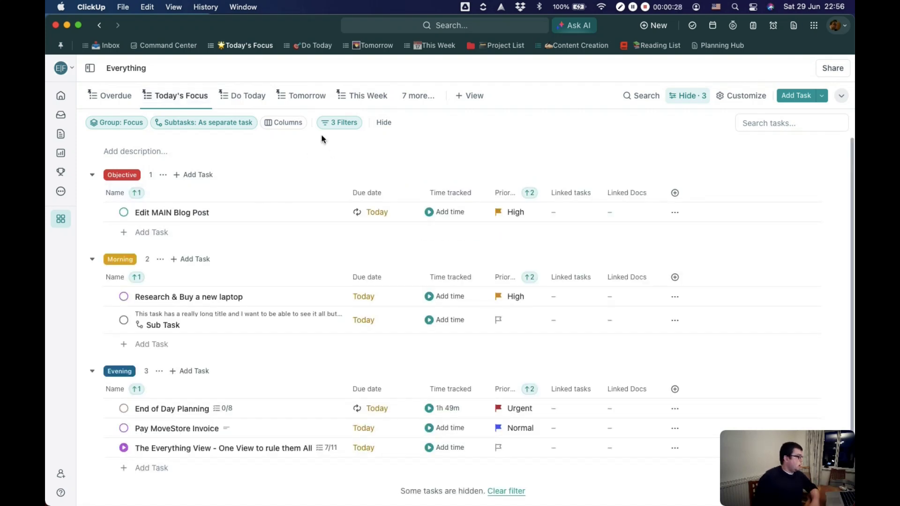
{"action": "scroll", "coordinate": [130, 175], "scroll_direction": "down", "scroll_amount": 2}
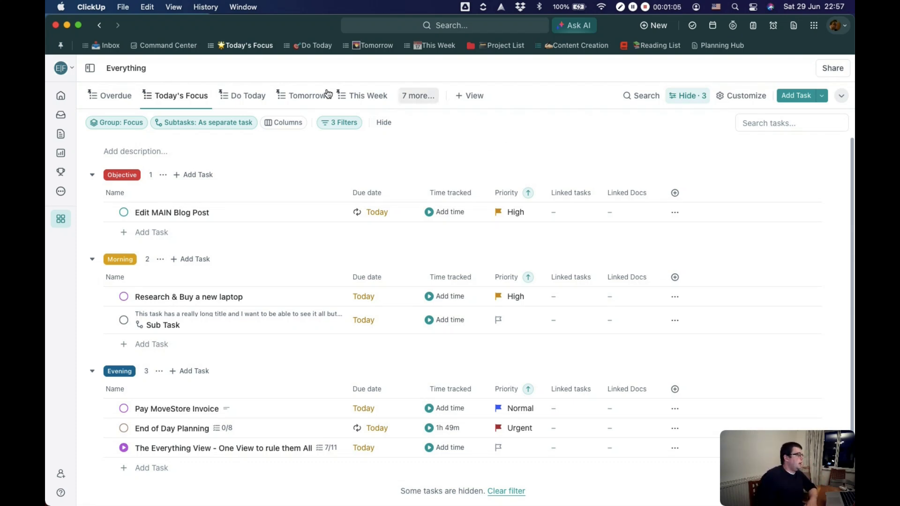
Step: Go from the Do Today view to the Reschedule Board via the '7 more...' views list
{"action": "left_click", "coordinate": [240, 99]}
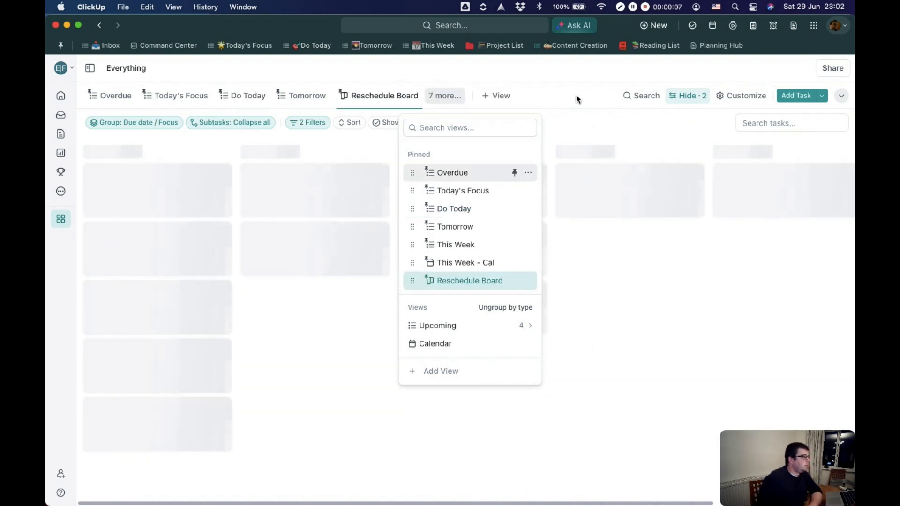
{"action": "left_click", "coordinate": [594, 121]}
{"action": "left_click", "coordinate": [595, 119]}
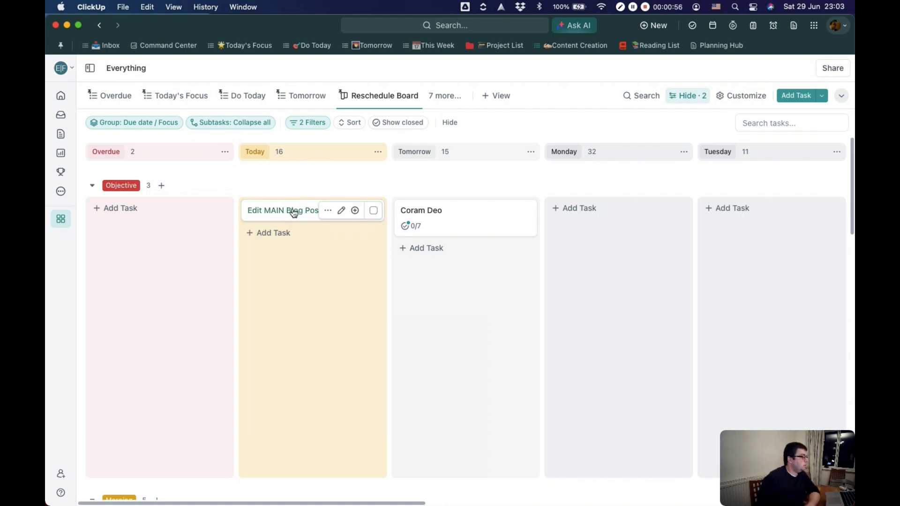
Step: Move the Edit MAIN Blog Post card from the Today column to Tomorrow
{"action": "left_click_drag", "start_coordinate": [291, 211], "coordinate": [443, 271]}
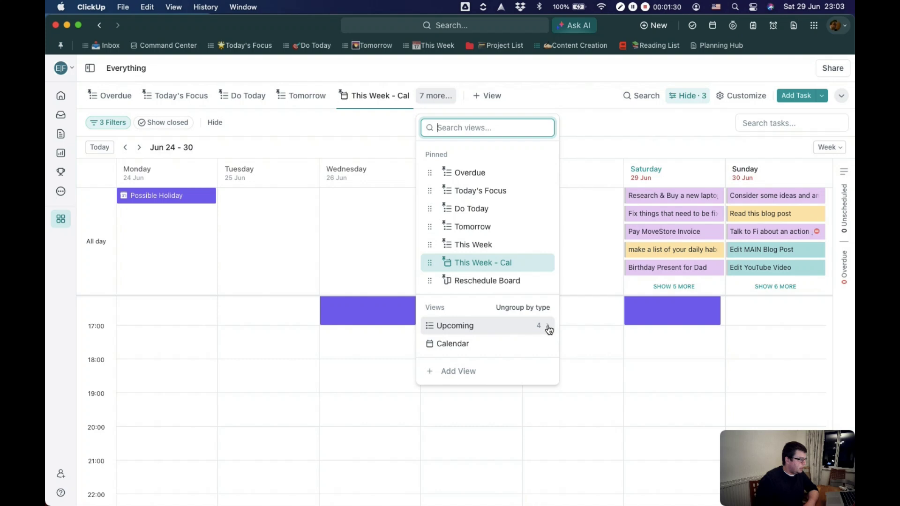
Step: Expand Upcoming in the views list to reveal Completed Today, All Tasks and Time Sector
{"action": "left_click", "coordinate": [549, 330]}
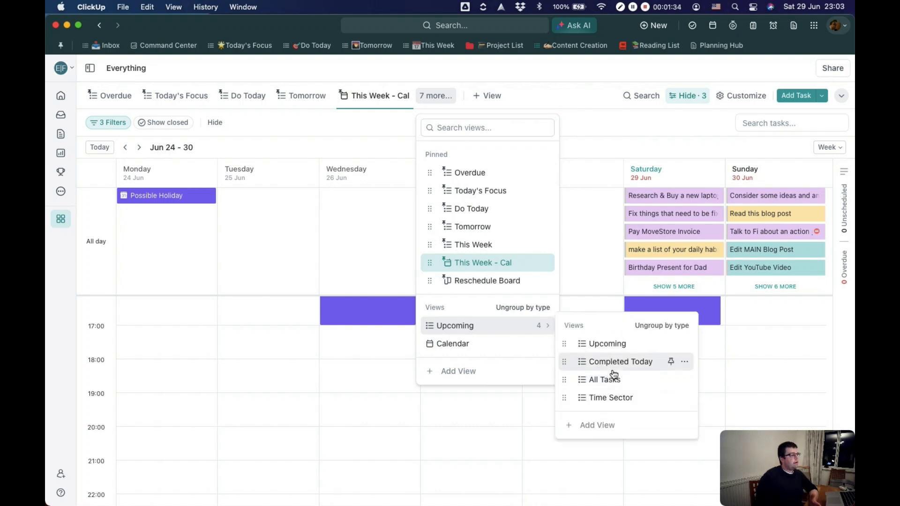